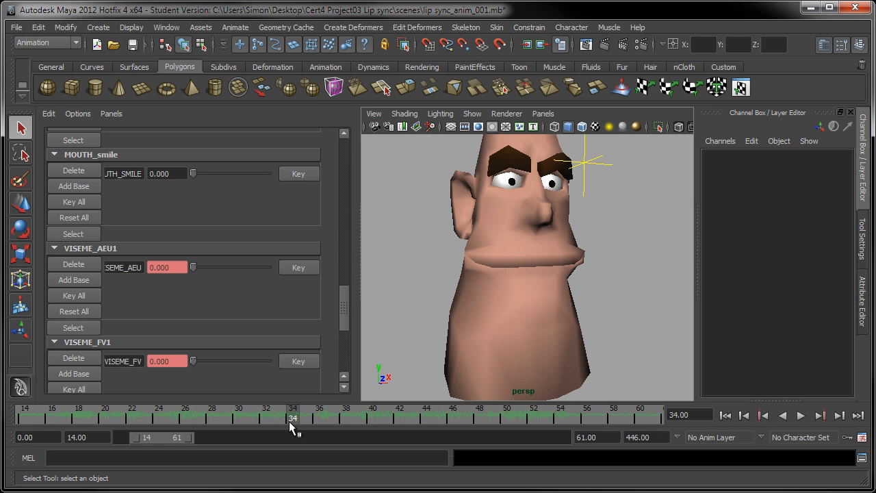
Step: Set the visible timeline range to frames 0–104 and play the start of the lip-sync animation
left_click_drag(296, 418, 226, 416)
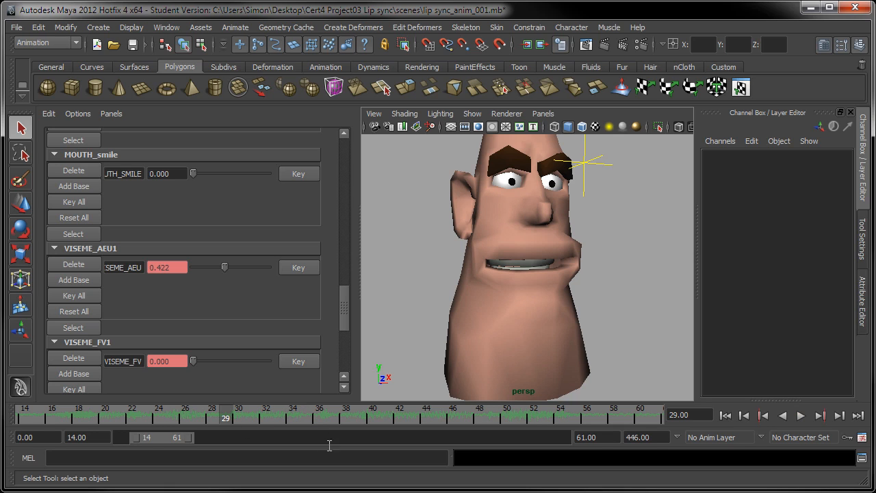
left_click_drag(135, 436, 120, 438)
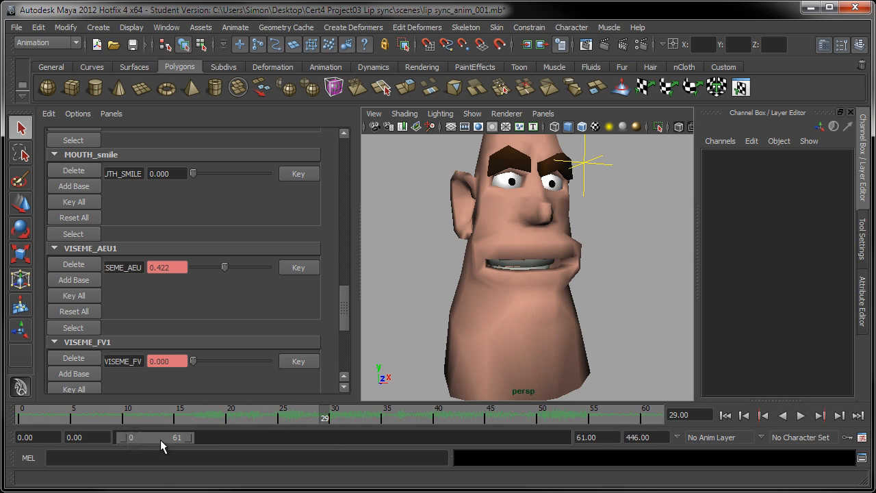
left_click_drag(191, 439, 636, 453)
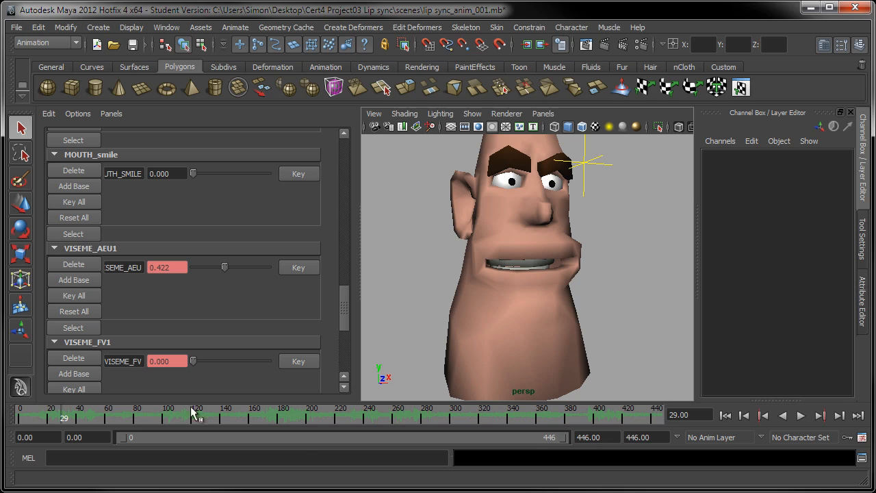
left_click(98, 415)
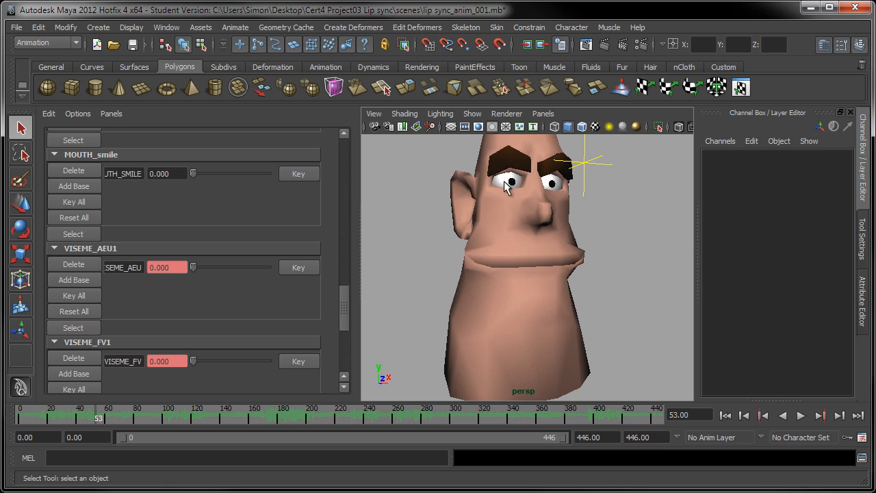
left_click_drag(97, 421, 23, 418)
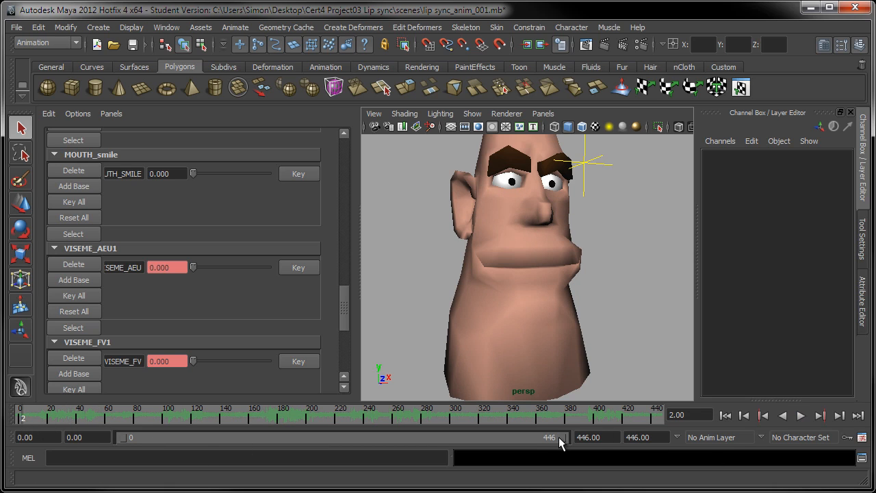
left_click_drag(559, 437, 225, 461)
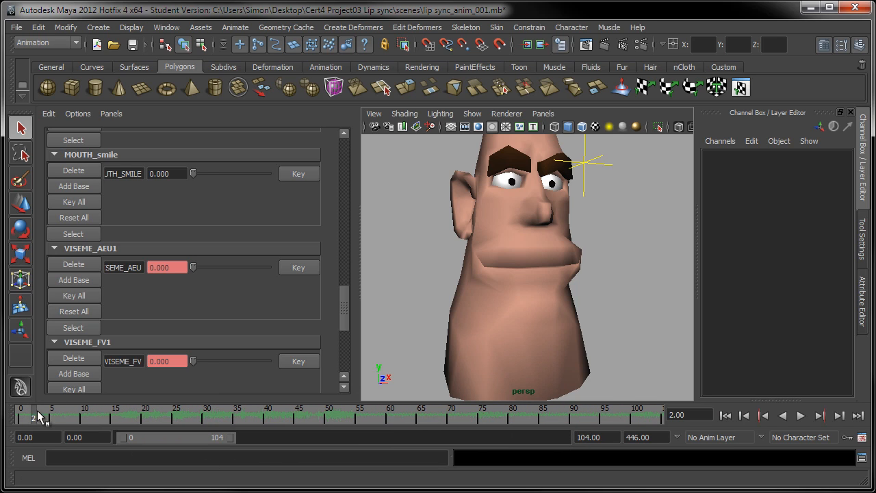
key("alt+v")
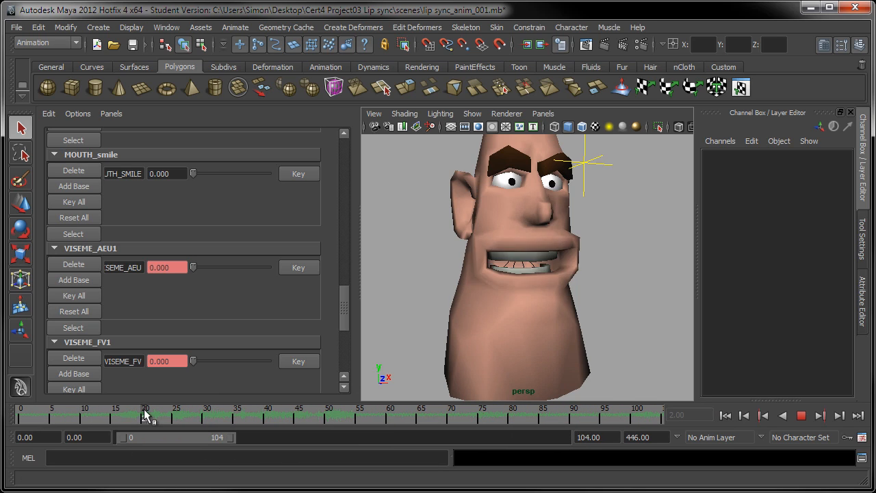
key("Escape")
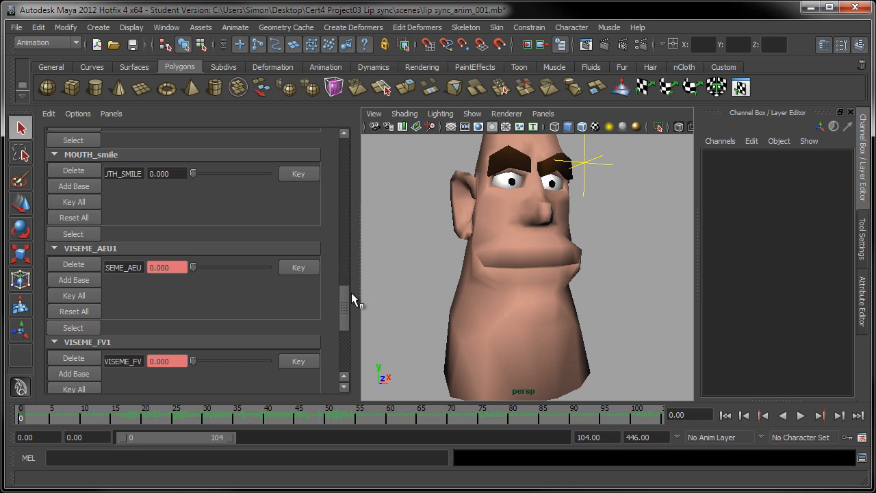
Step: Try out the eyebrow blend shape weights, set EYE_brows_dwn to about 0.541 and key it at frame 0
left_click_drag(345, 307, 351, 215)
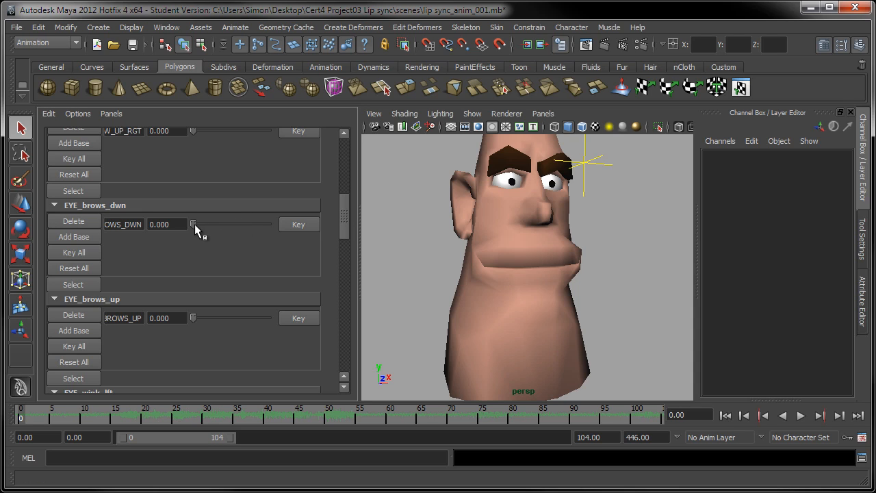
left_click_drag(194, 224, 79, 212)
mouse_move(219, 218)
left_mouse_down()
mouse_move(233, 218)
mouse_move(167, 229)
mouse_move(340, 232)
mouse_move(227, 230)
left_mouse_up()
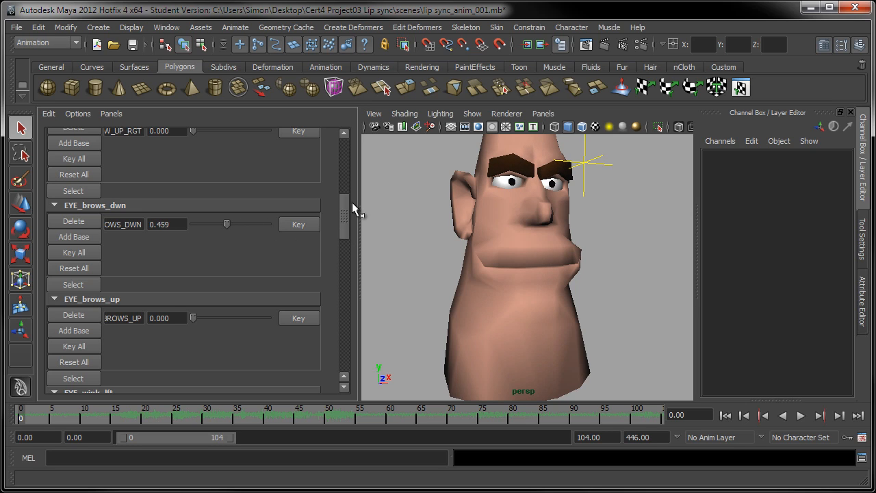
mouse_move(343, 204)
left_mouse_down()
mouse_move(345, 182)
mouse_move(340, 212)
left_mouse_up()
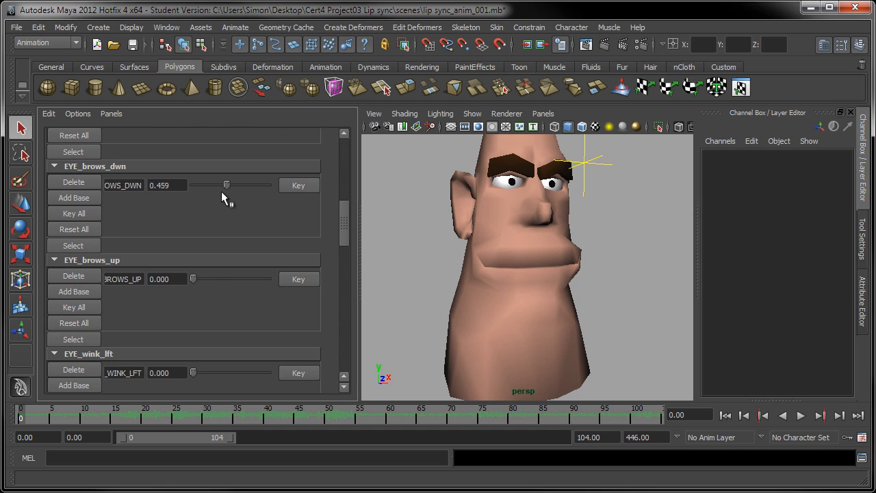
left_click_drag(186, 190, 182, 192)
mouse_move(193, 277)
left_mouse_down()
mouse_move(288, 281)
mouse_move(186, 281)
left_mouse_up()
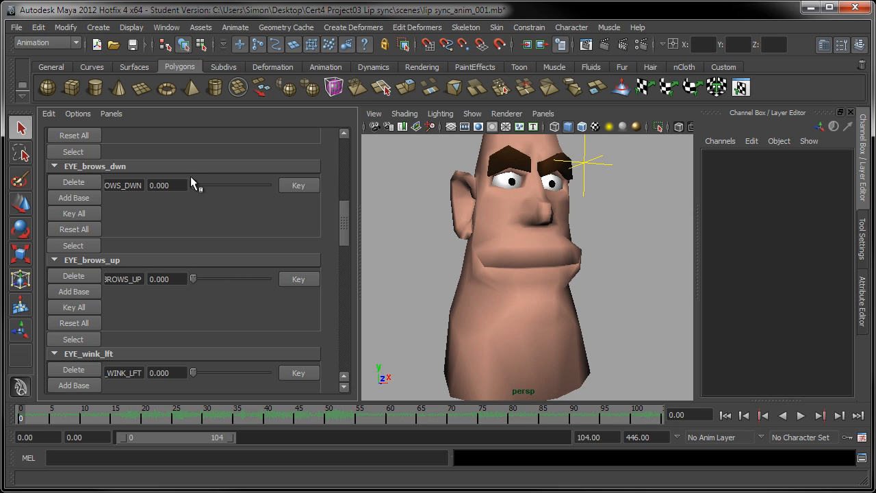
left_click_drag(192, 188, 231, 199)
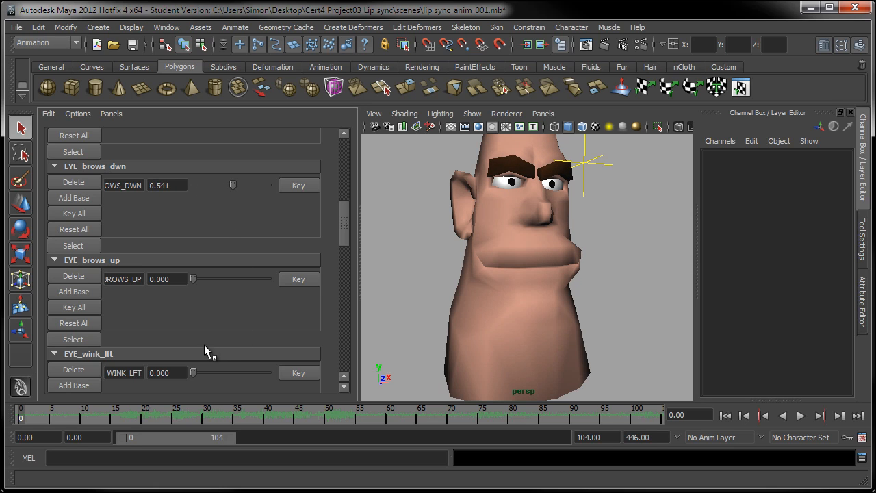
left_click(298, 185)
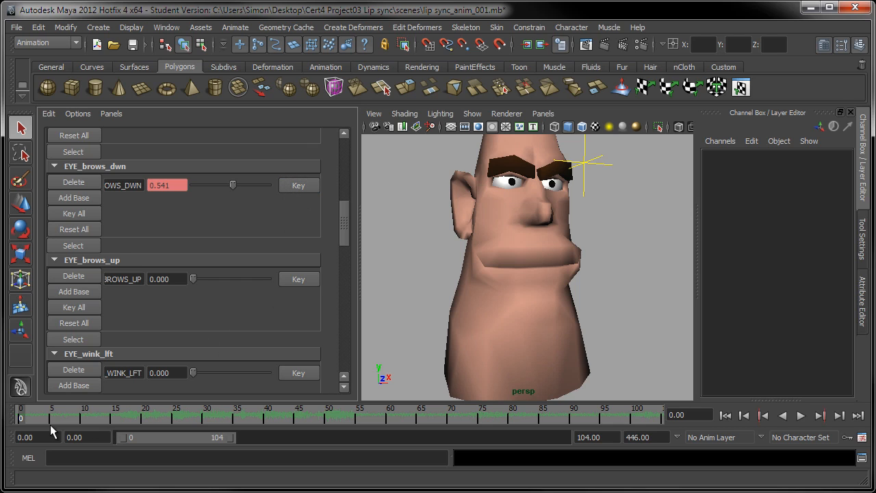
Step: Key EYE_brows_dwn at 0.541 on frame 15 and lower the brows to about 0.899 at frame 19
key("alt+v")
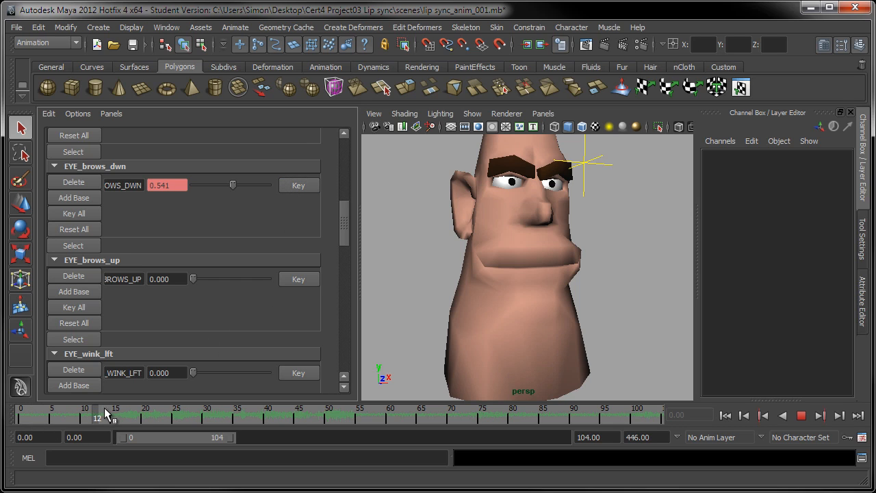
left_click_drag(136, 416, 108, 418)
left_click_drag(115, 419, 115, 419)
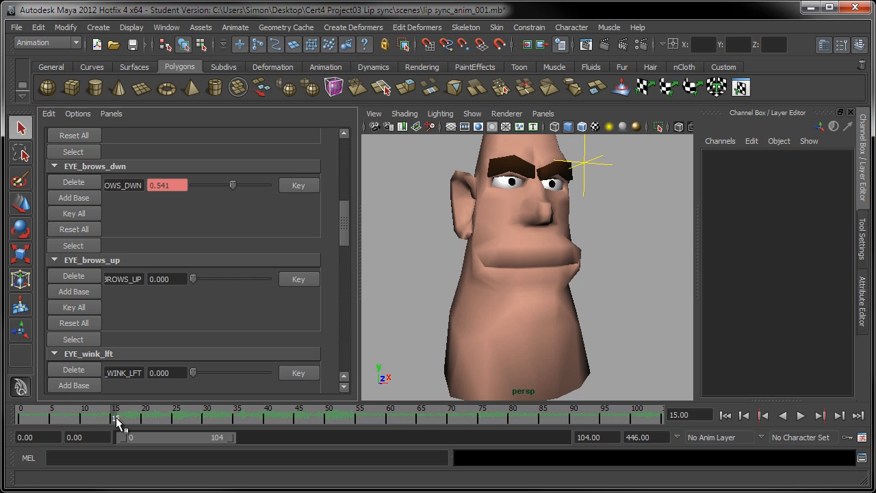
left_click(298, 185)
mouse_move(115, 417)
left_mouse_down()
mouse_move(152, 420)
mouse_move(141, 418)
left_mouse_up()
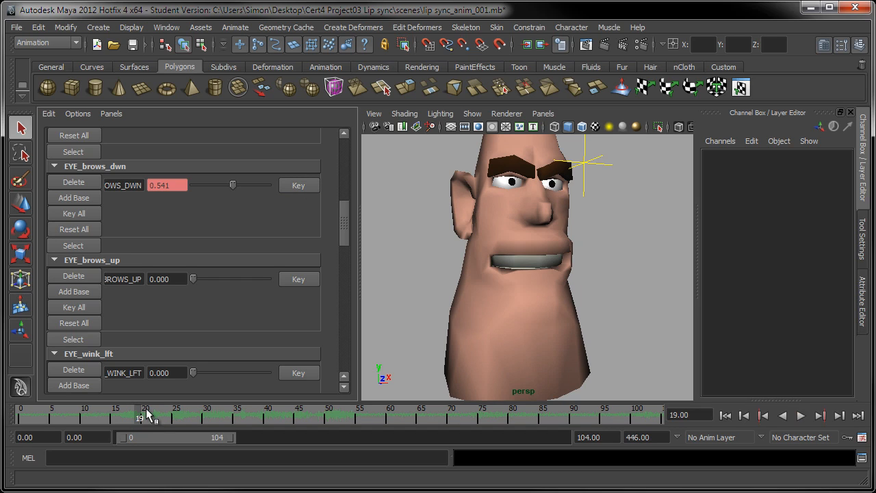
left_click_drag(237, 187, 260, 183)
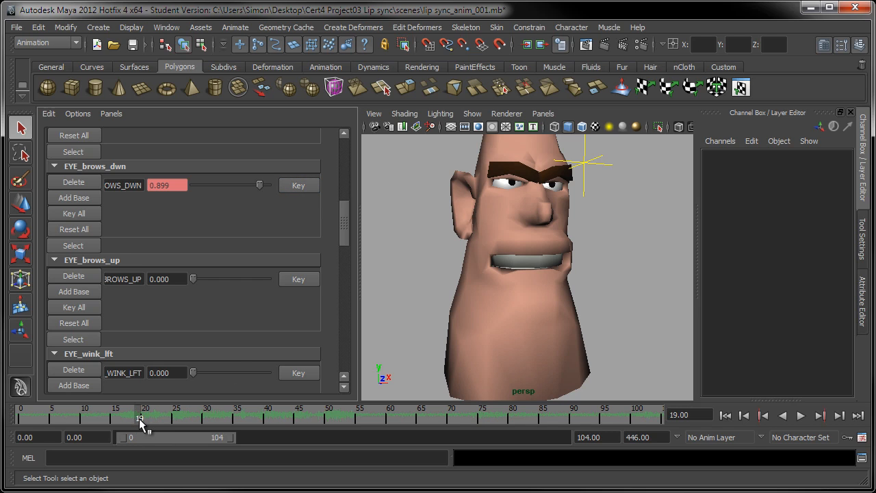
Step: Relax EYE_brows_dwn to about 0.459 at frame 24 and key it
left_click_drag(139, 419, 159, 419)
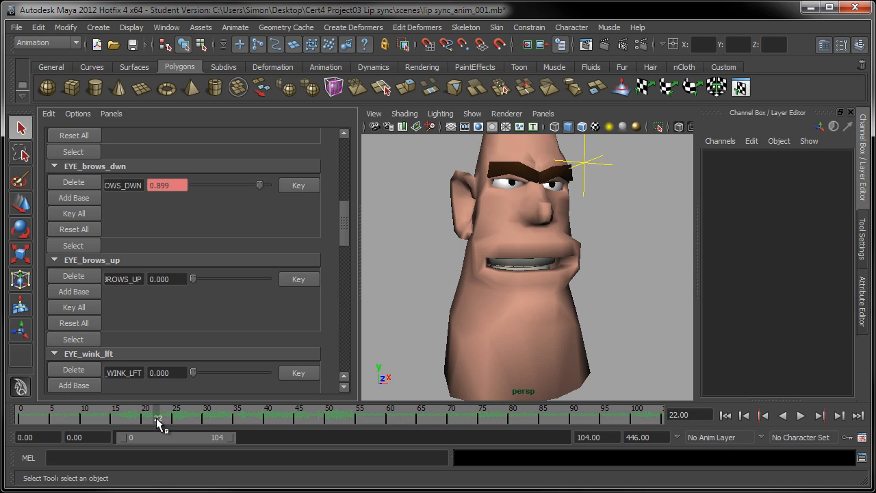
mouse_move(157, 421)
left_mouse_down()
mouse_move(178, 423)
mouse_move(170, 422)
left_mouse_up()
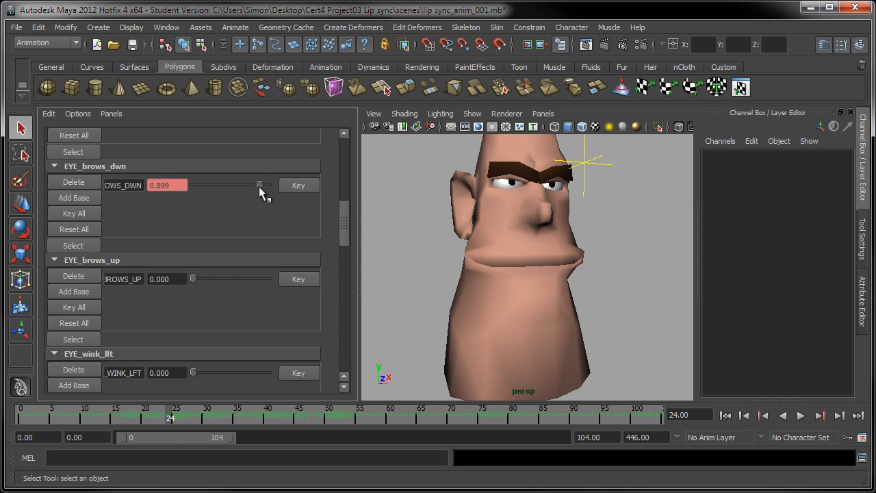
left_click_drag(259, 184, 227, 187)
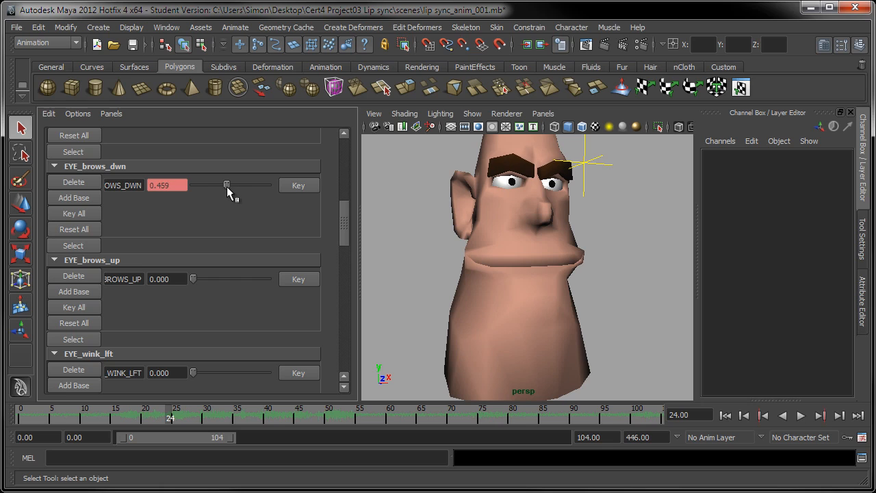
left_click(294, 187)
Step: Play back the opening frames to check the timing of the eyebrow movement
left_click(59, 414)
key("alt+v")
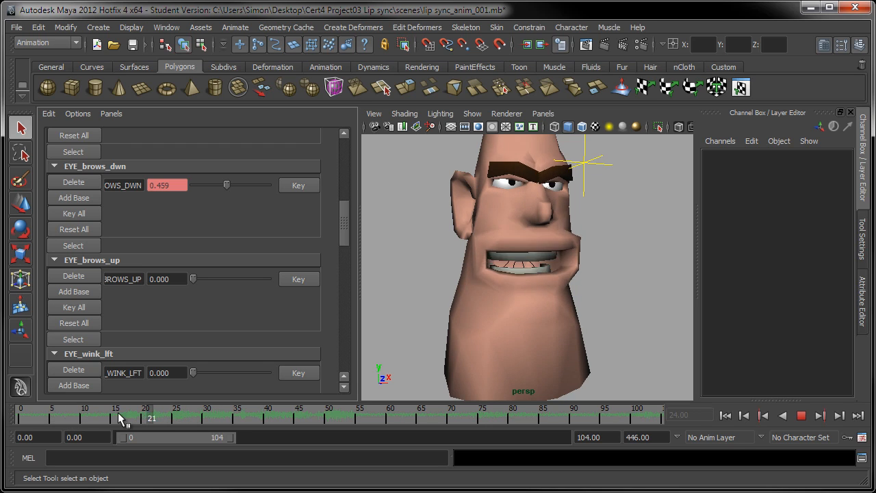
left_click(181, 413)
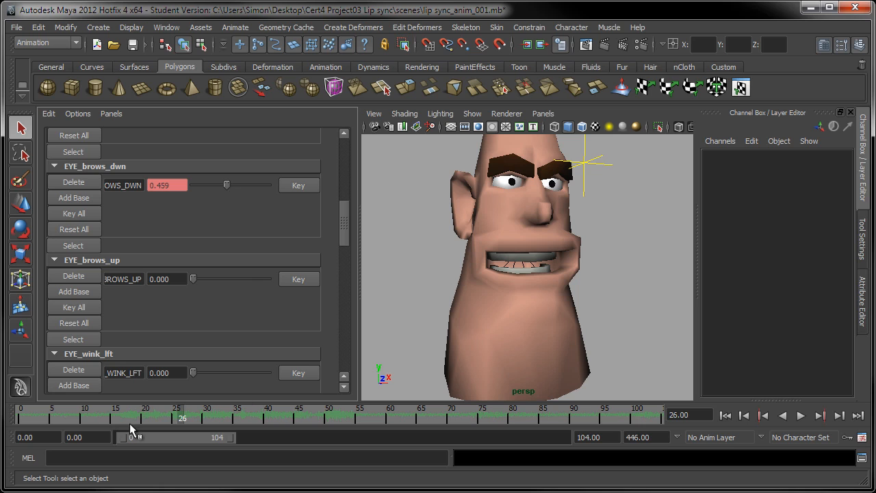
Step: At frame 0, move eye_TARG_CTRL to about Translate X -0.089 and Translate Y -0.439 so the eyes look down
mouse_move(113, 411)
left_mouse_down()
mouse_move(182, 413)
mouse_move(20, 415)
left_mouse_up()
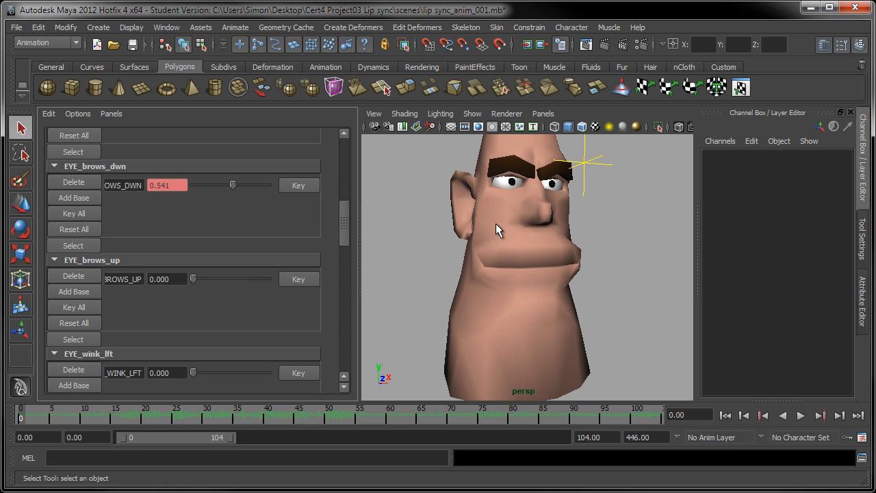
left_click(583, 165)
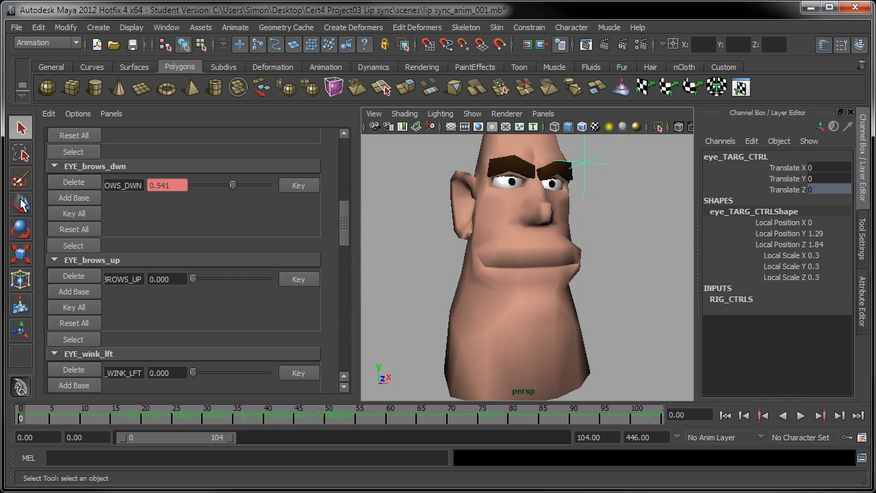
key("w")
left_click(624, 220)
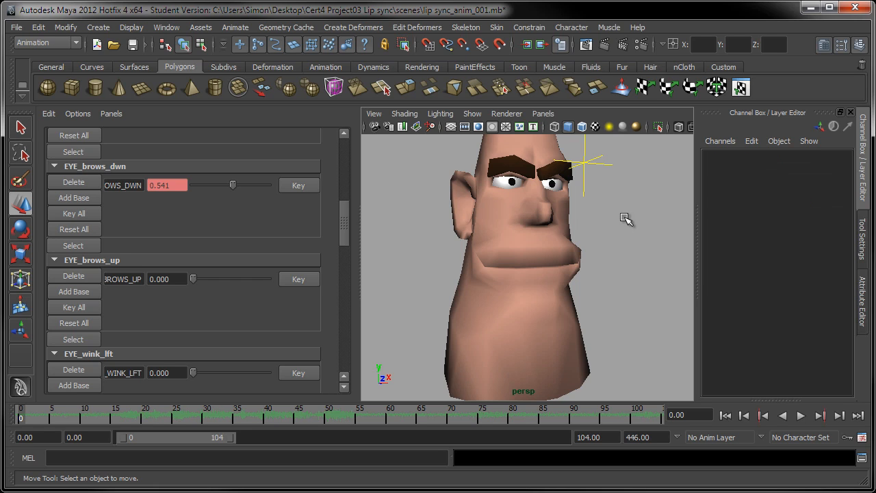
left_click(585, 153)
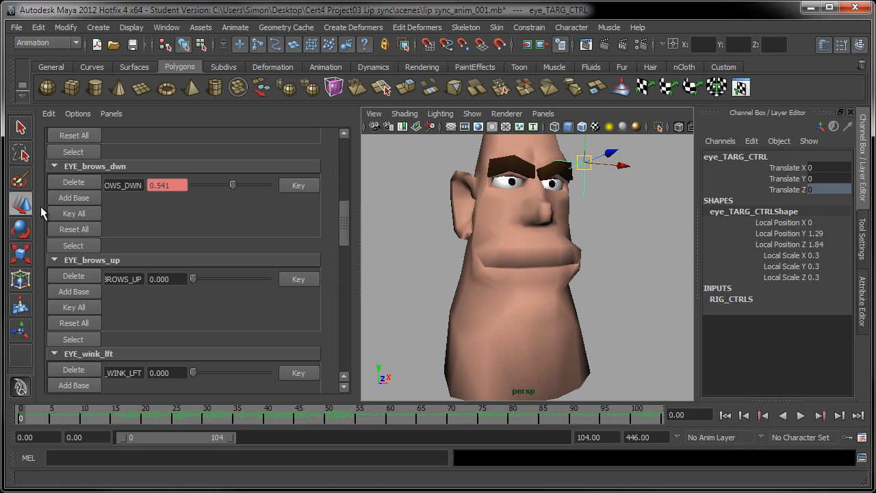
left_click_drag(503, 201, 516, 263, "alt")
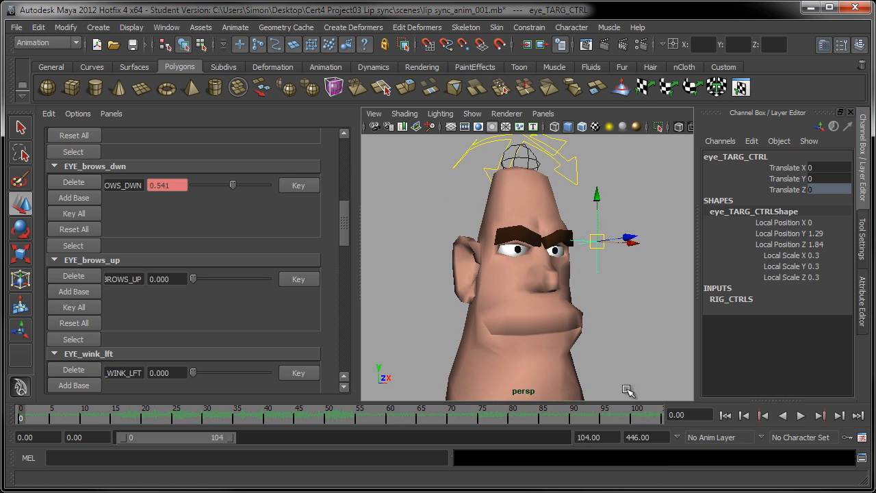
scroll(623, 348, "down", 4)
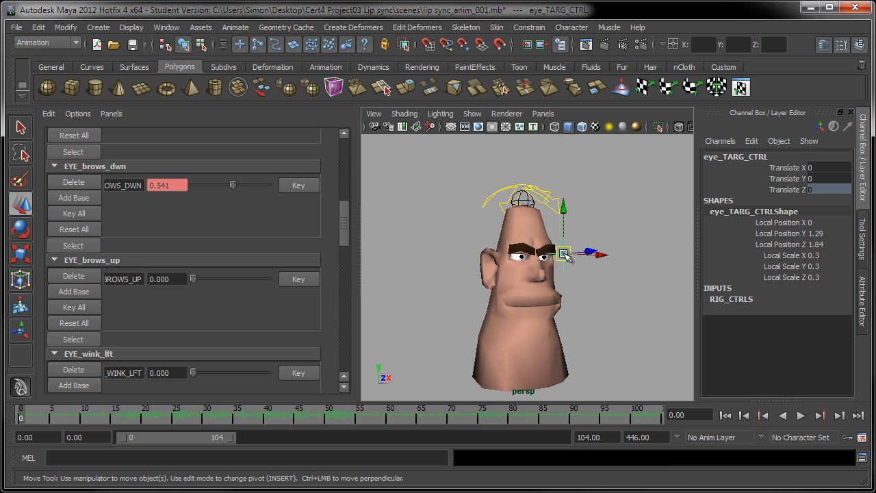
left_click_drag(563, 254, 559, 281)
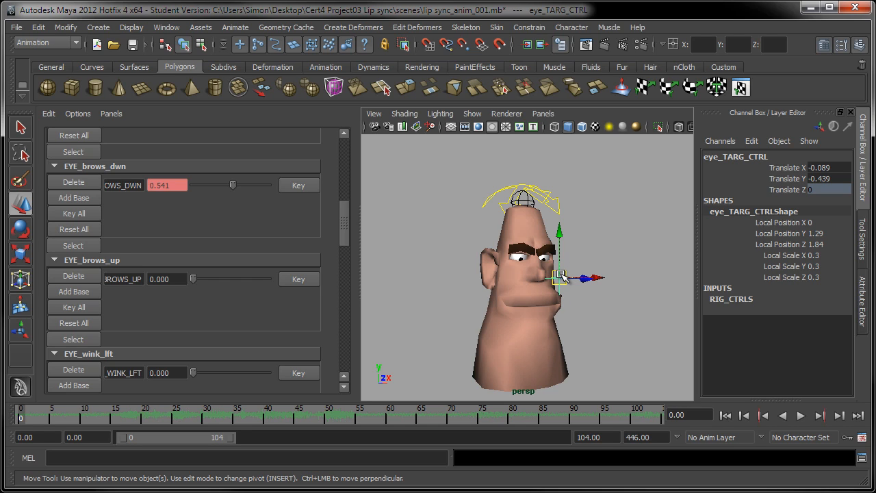
Step: Key only Translate X and Translate Y of eye_TARG_CTRL at frame 0 and play back the animation
left_click(794, 167)
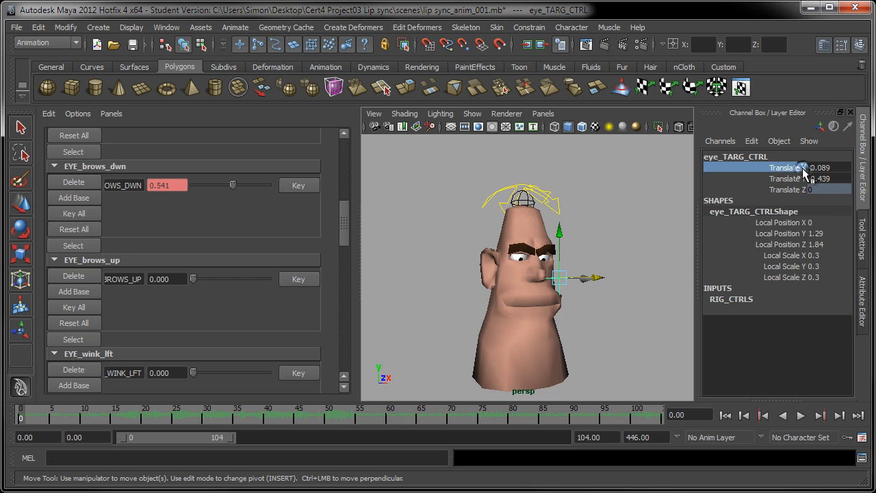
left_click_drag(803, 169, 801, 177)
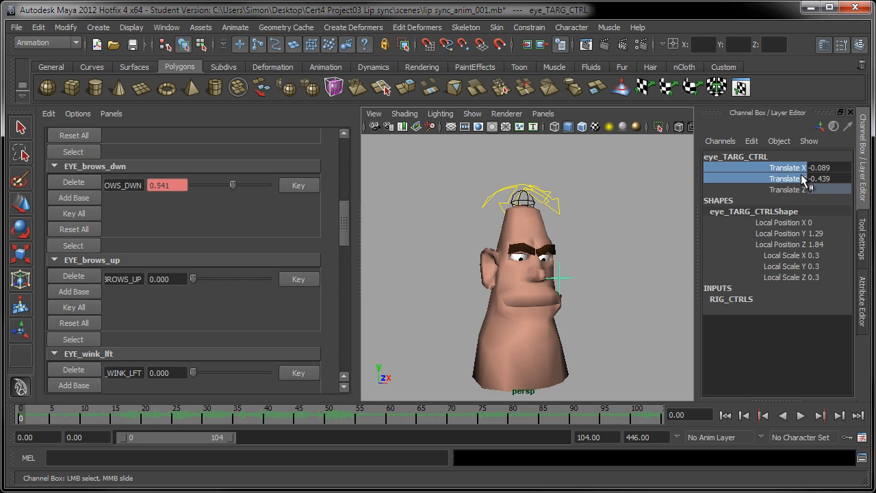
right_click(786, 171)
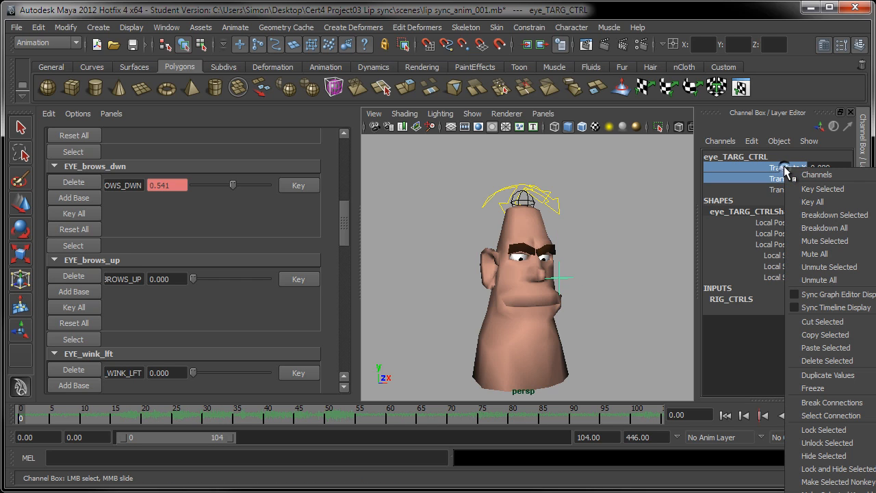
left_click(808, 189)
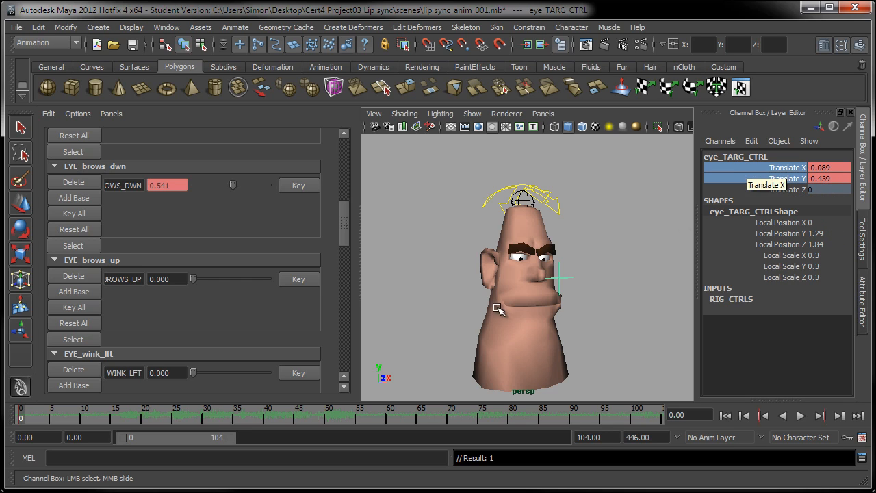
key("alt+v")
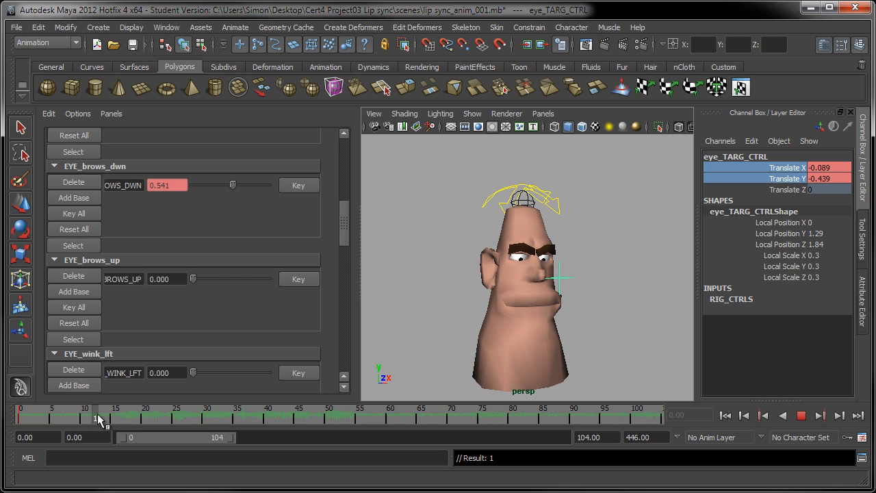
Step: Key only Translate X and Translate Y of eye_TARG_CTRL at frame 10 to hold the downward look
mouse_move(75, 419)
left_mouse_down()
mouse_move(126, 419)
mouse_move(87, 419)
left_mouse_up()
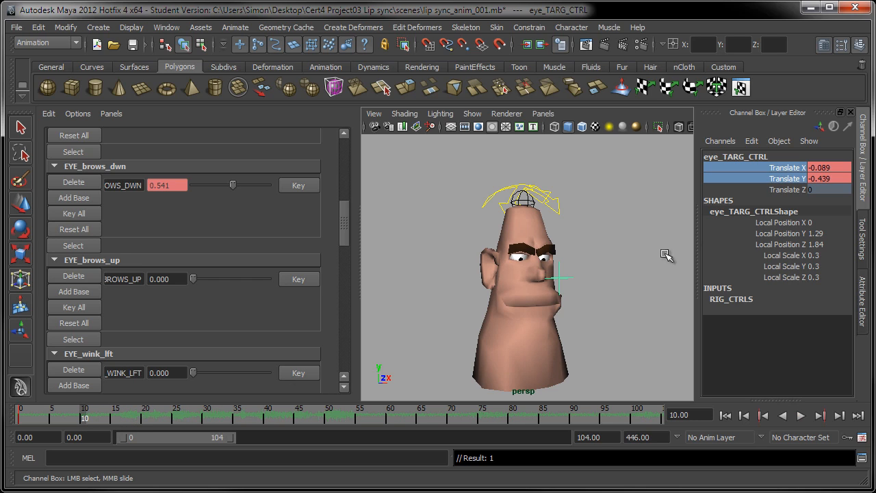
right_click(795, 169)
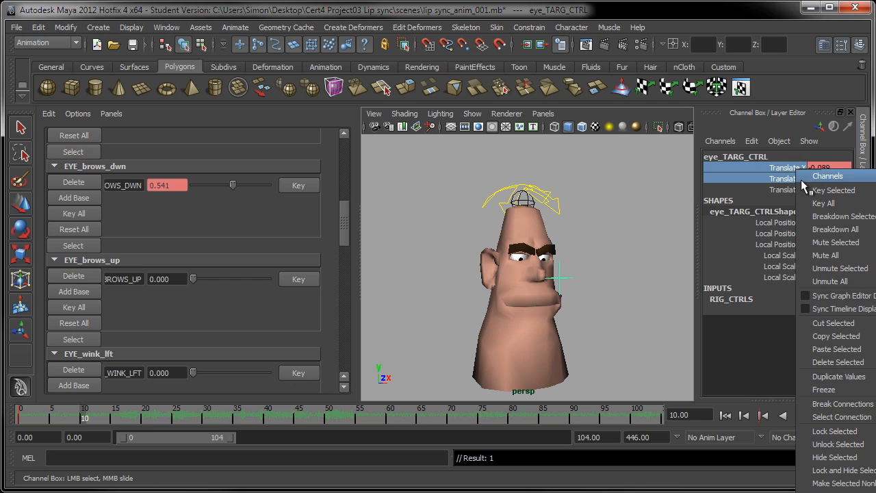
left_click(805, 188)
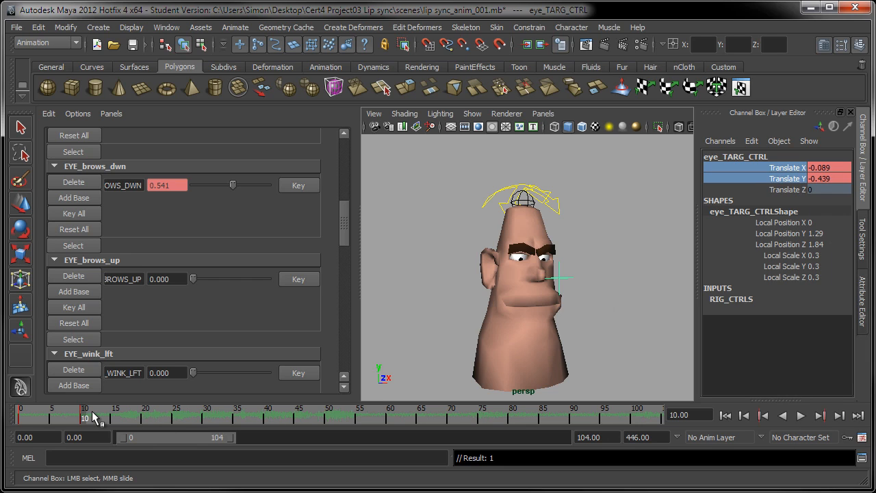
Step: At frame 14, set Translate X and Translate Y of eye_TARG_CTRL to 0 and key both channels
left_click_drag(93, 418, 109, 419)
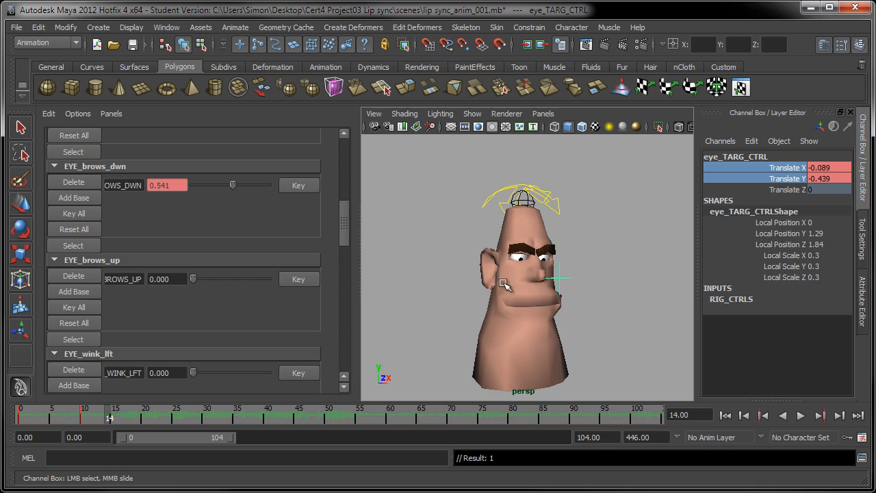
left_click_drag(820, 166, 828, 176)
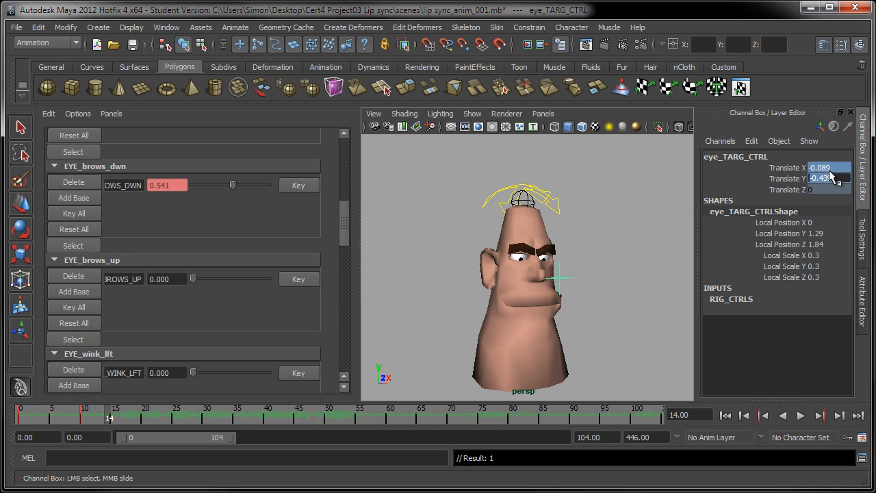
type("0")
key("Return")
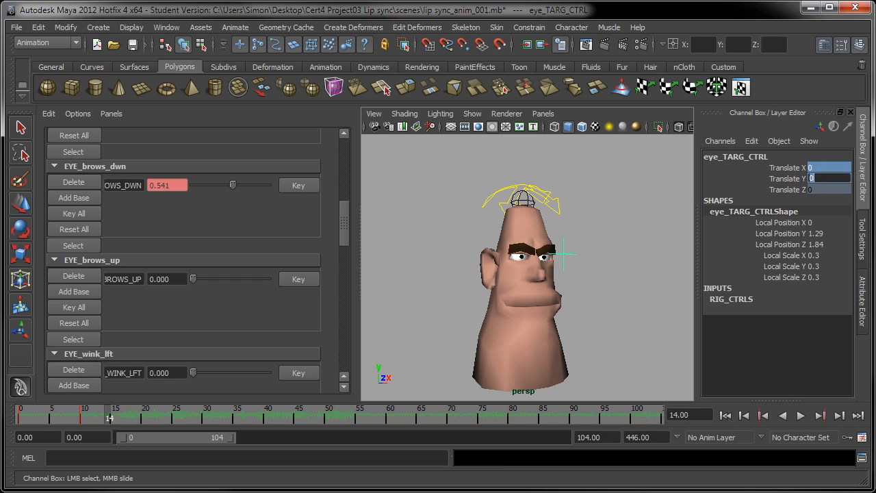
left_click_drag(794, 167, 796, 178)
right_click(795, 178)
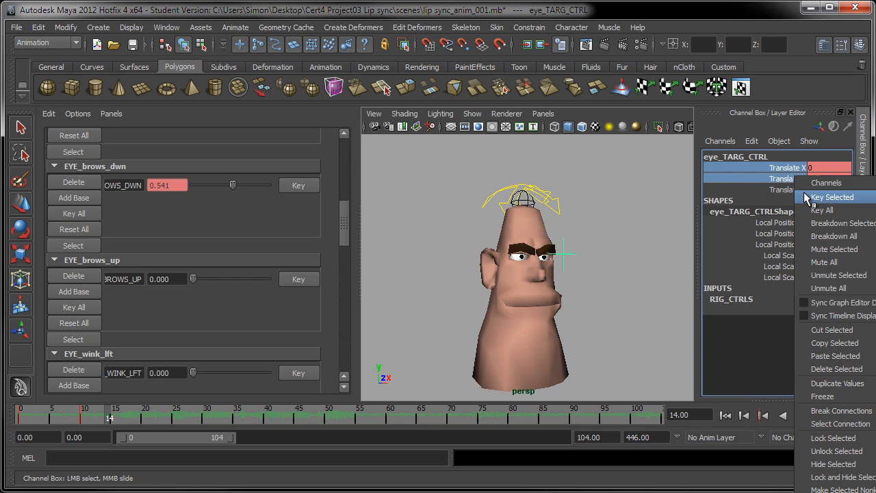
left_click(806, 195)
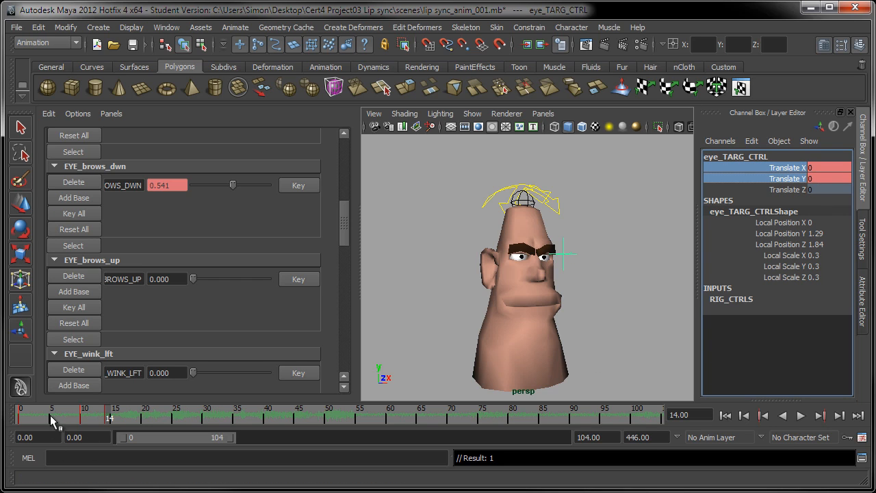
Step: Scrub through the animation from frame 0 to check the timing of the eye movement
left_click(20, 415)
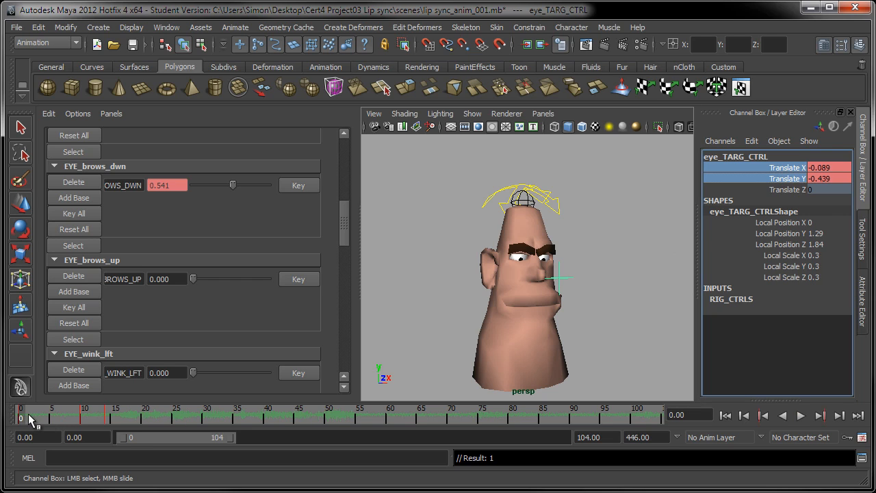
left_click_drag(40, 417, 194, 424)
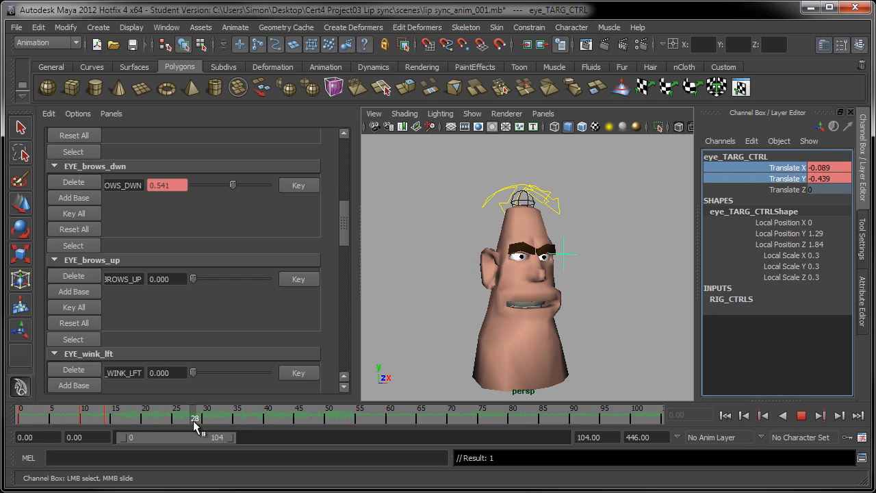
left_click_drag(112, 422, 6, 427)
left_click_drag(91, 425, 305, 426)
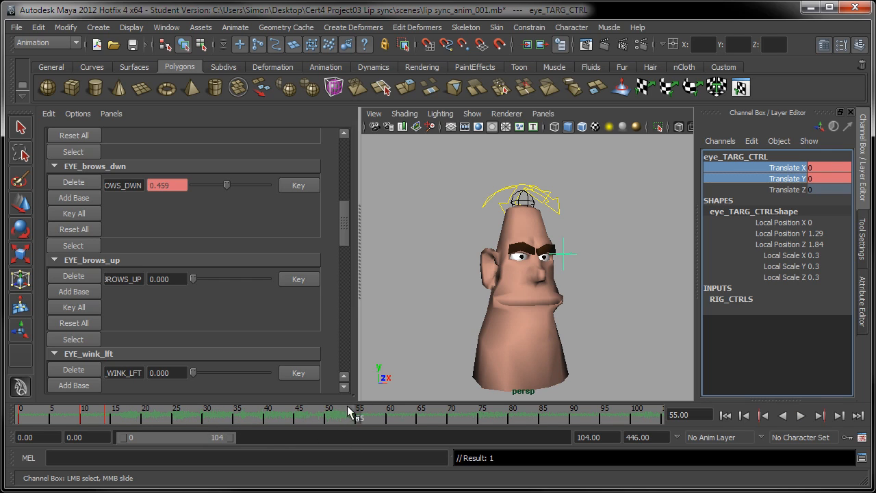
Step: Key EYE_wink_lft and EYE_wink_rgt at 0.000 on frame 58 as the start of a blink
left_click_drag(358, 414, 384, 430)
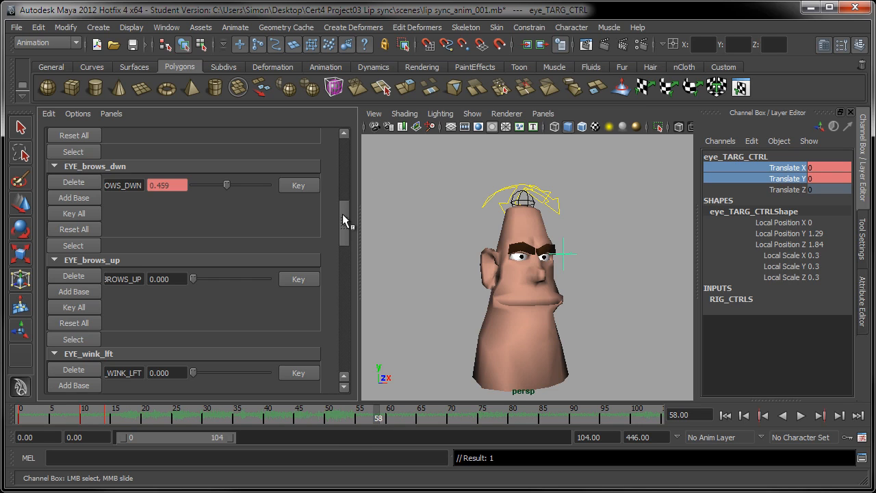
scroll(343, 219, "up", 1)
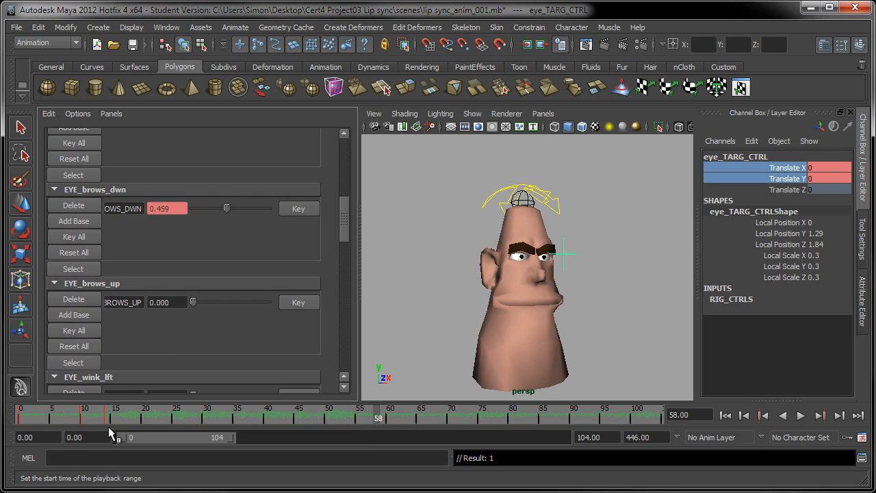
left_click(366, 419)
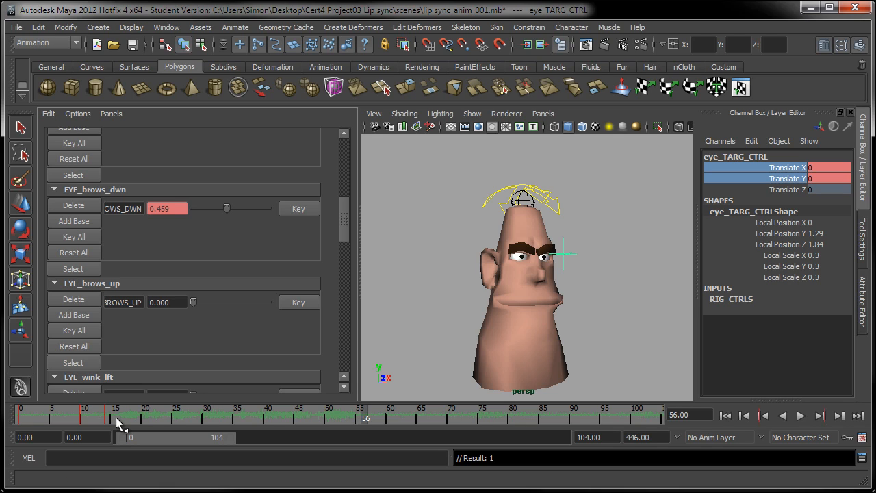
left_click_drag(346, 210, 342, 347)
left_click_drag(338, 265, 337, 233)
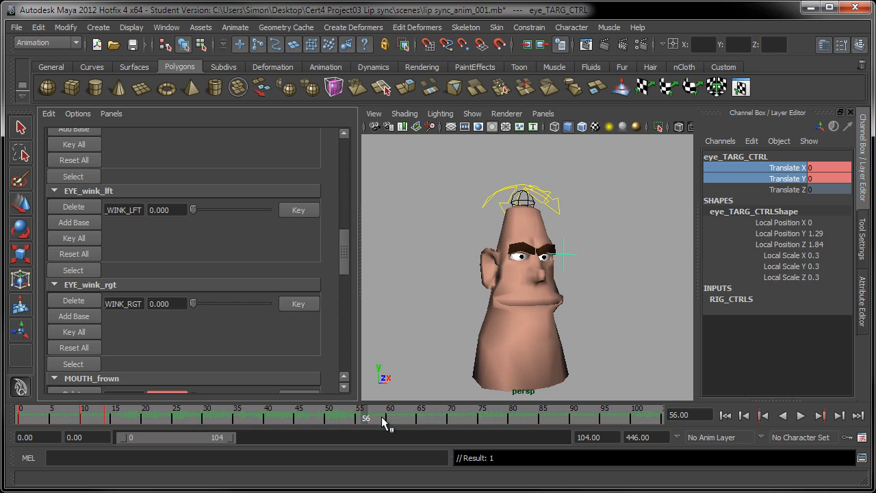
key("alt+v")
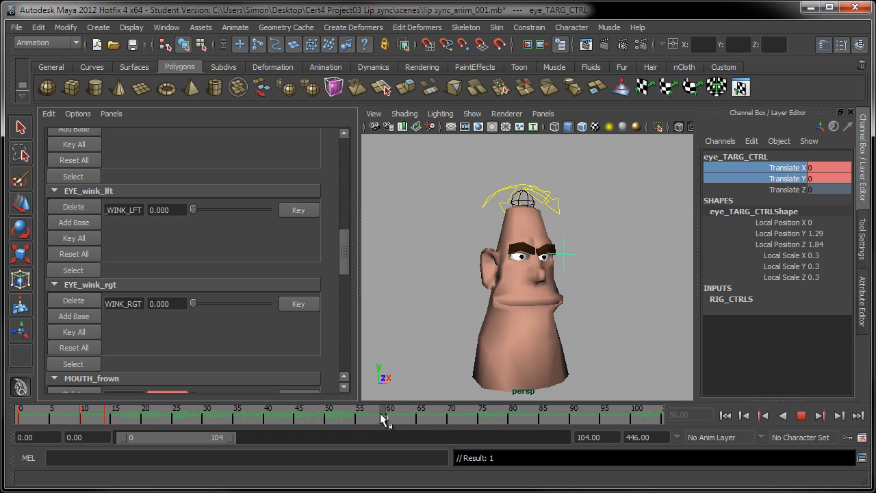
key("alt+v")
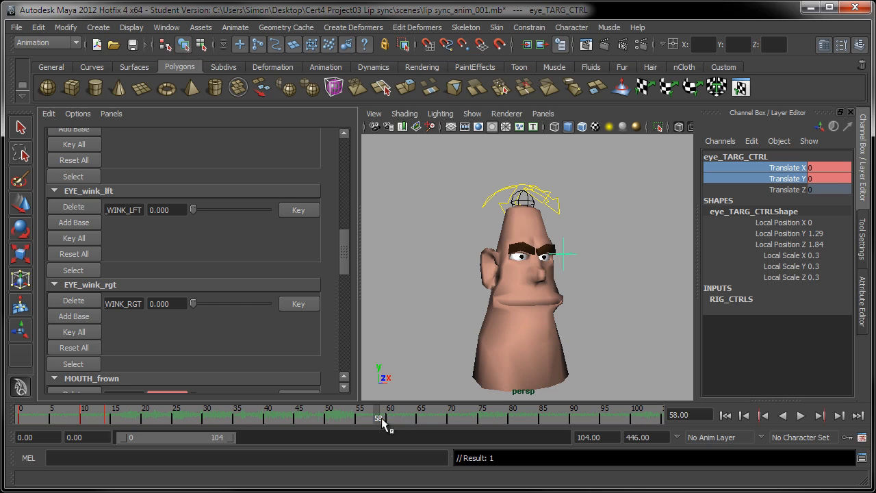
left_click(297, 210)
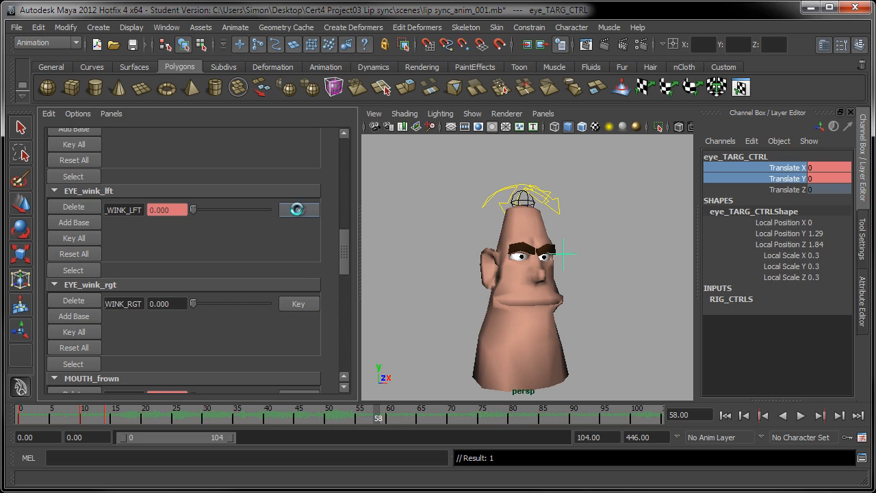
left_click(298, 304)
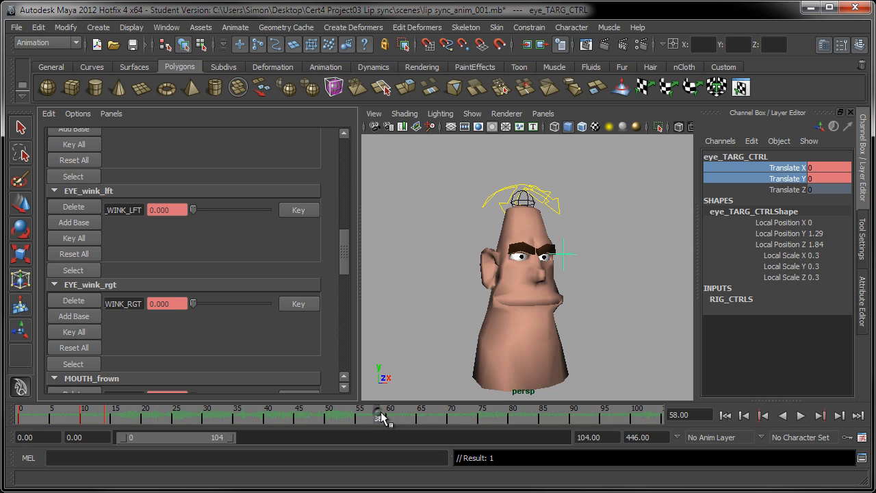
Step: Close both eyes by setting EYE_wink_lft and EYE_wink_rgt to 1.000, keying the closed pose at frames 60 and 62
key("alt+v")
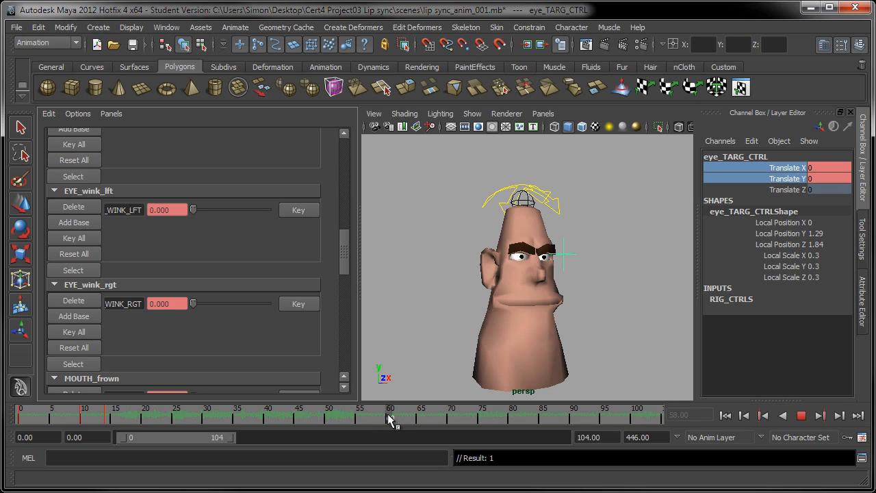
left_click(388, 419)
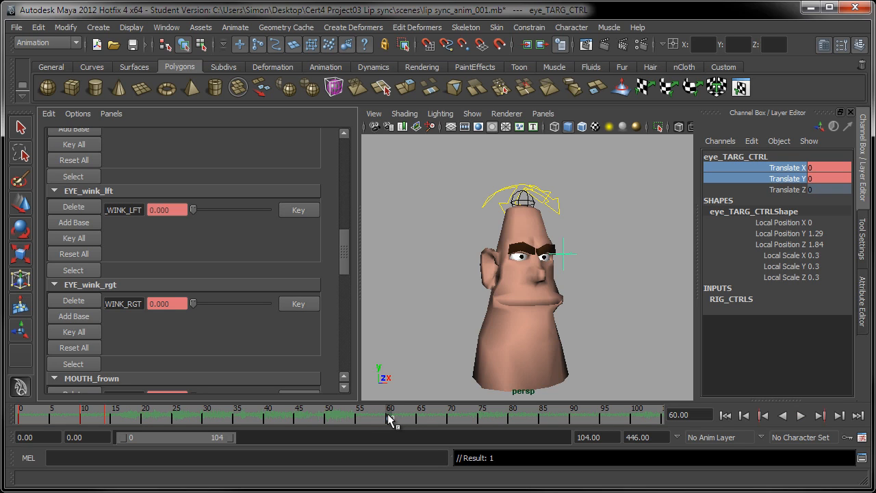
left_click_drag(196, 211, 305, 219)
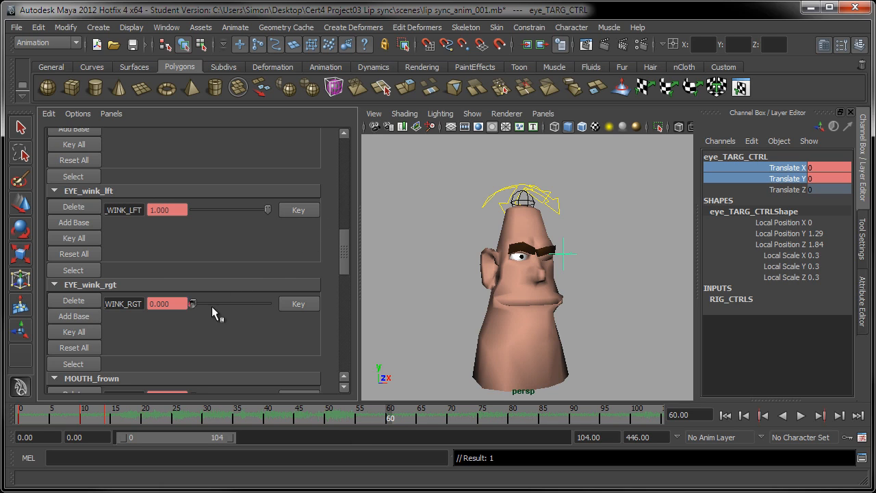
left_click_drag(212, 308, 303, 312)
left_click(299, 210)
left_click(298, 304)
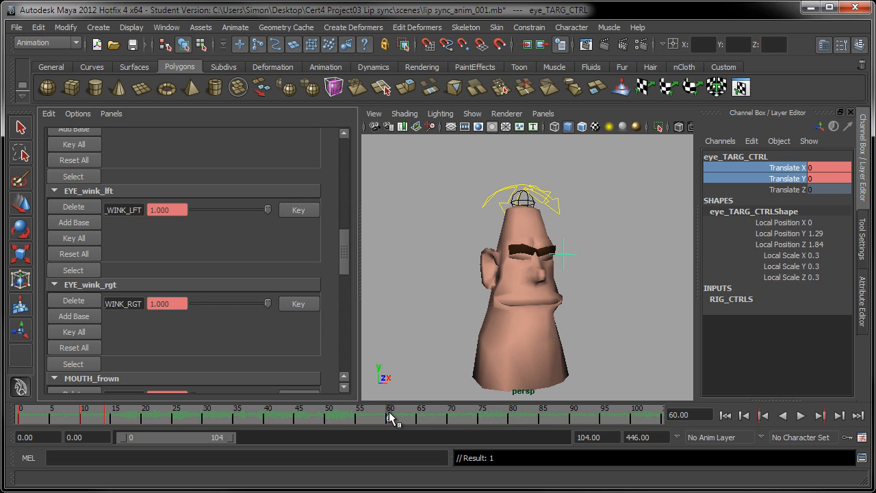
left_click_drag(388, 417, 403, 417)
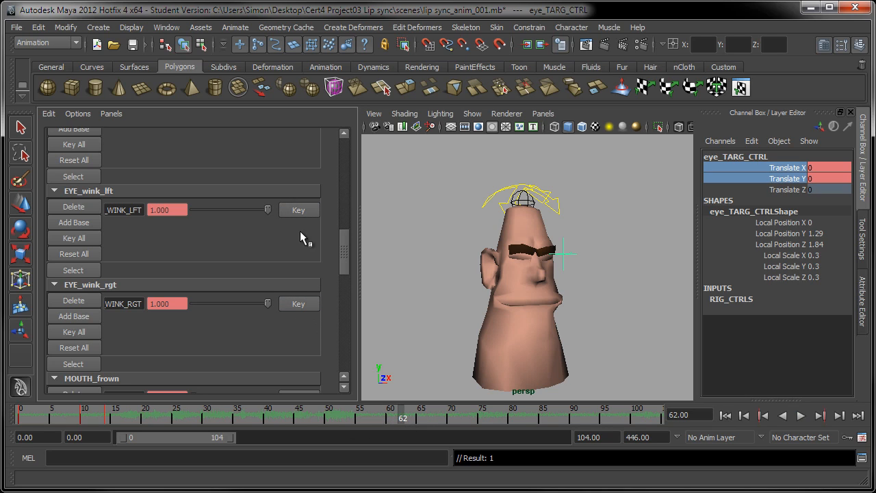
left_click(305, 301)
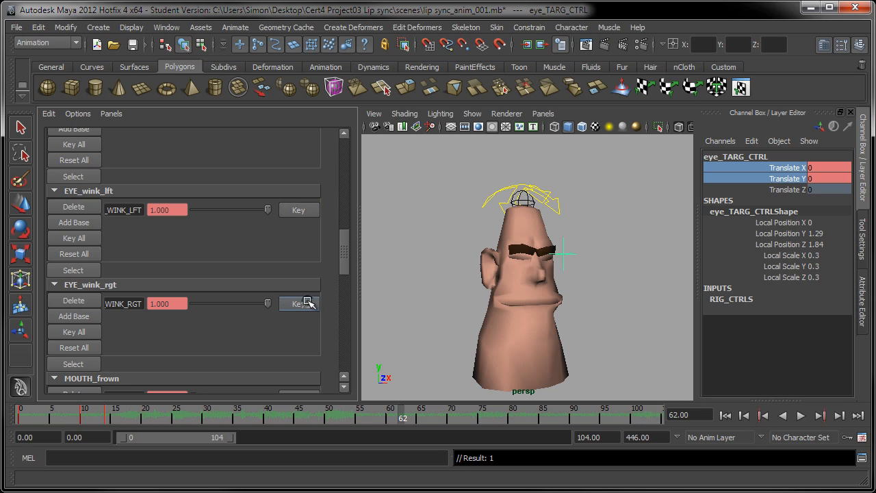
Step: Reopen the eyes at frame 65 by setting EYE_wink_lft and EYE_wink_rgt to 0.000 and keying both
key("alt+v")
left_click(420, 416)
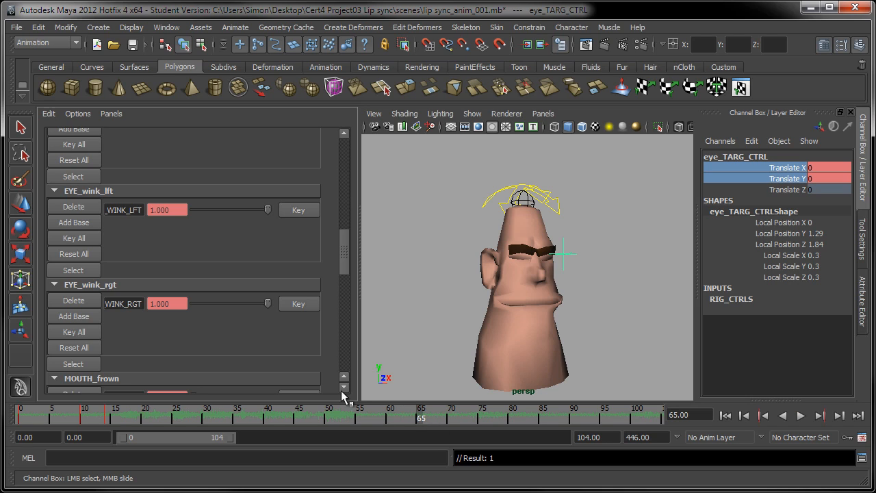
left_click_drag(267, 210, 193, 210)
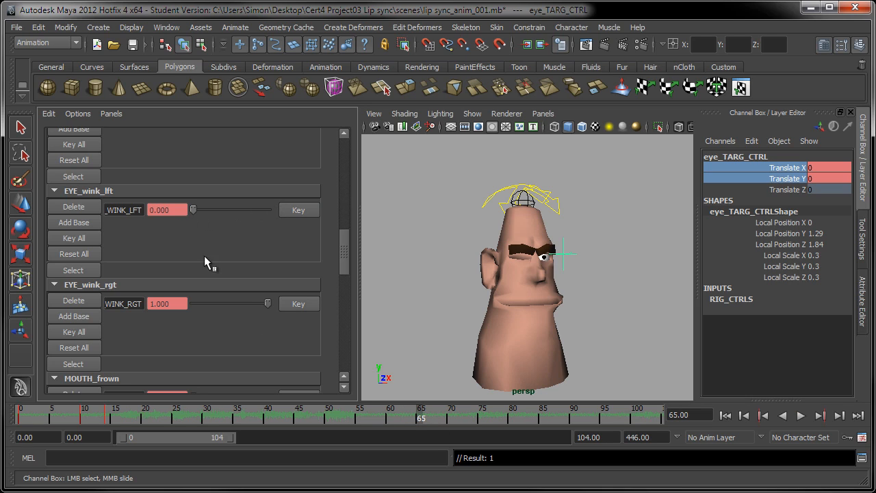
left_click_drag(271, 304, 195, 305)
left_click(287, 210)
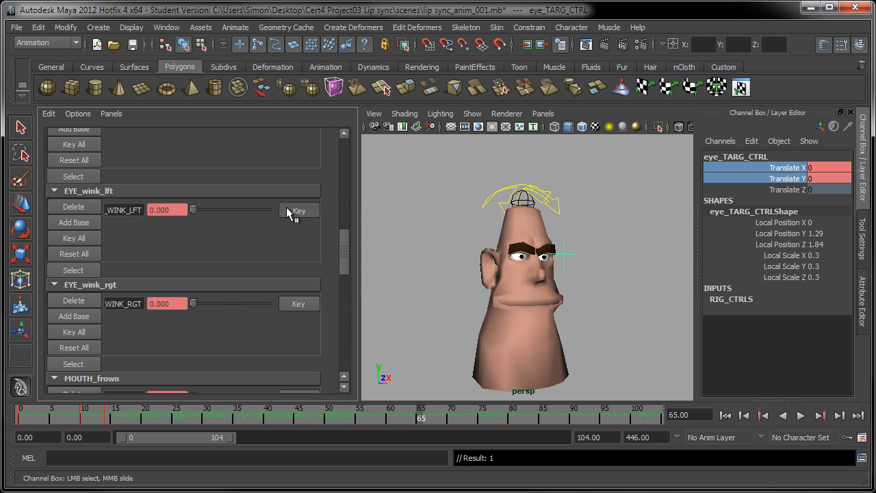
left_click(299, 304)
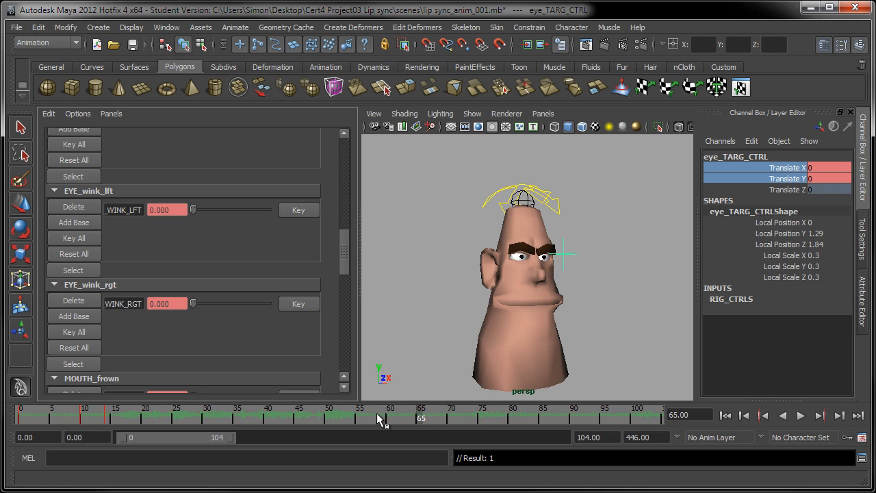
Step: Play the animation from the first frame to check the blink and eye movement against the dialogue
left_click_drag(382, 417, 322, 416)
left_click(726, 415)
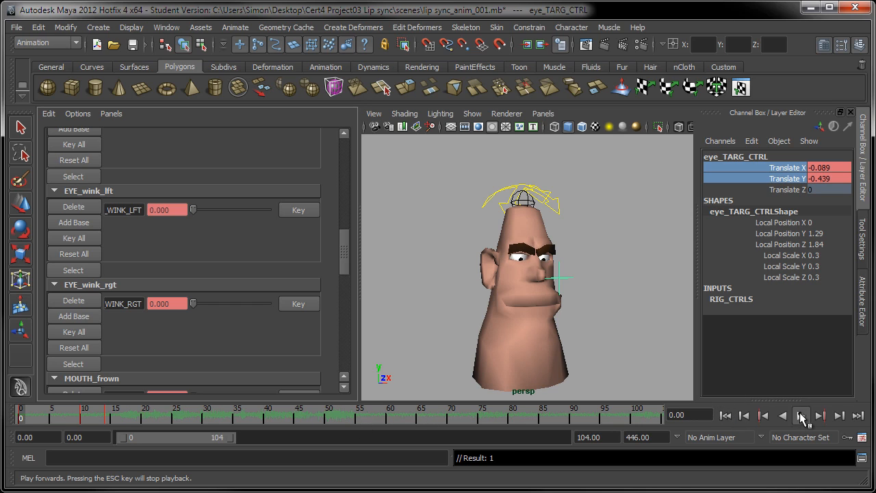
left_click(800, 416)
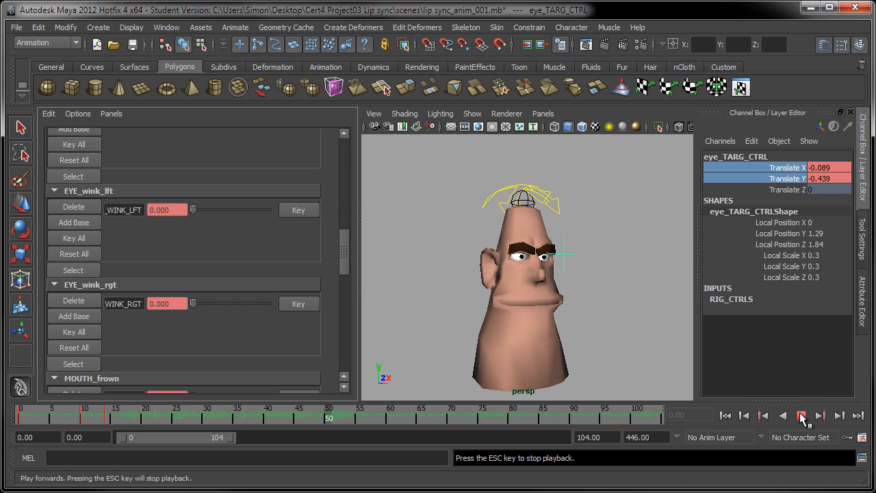
left_click(801, 416)
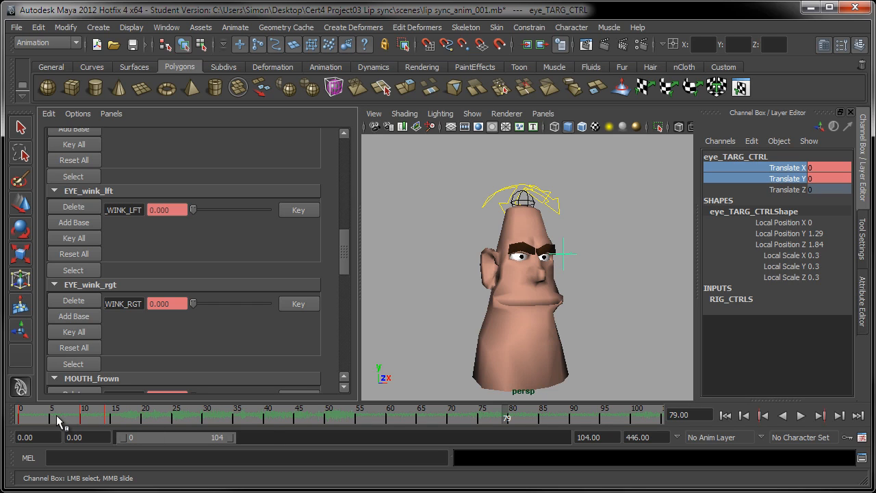
Step: Select head_CTRL at frame 0 and rotate the head downward to about 20.014 degrees in X
left_click_drag(56, 414, 33, 415)
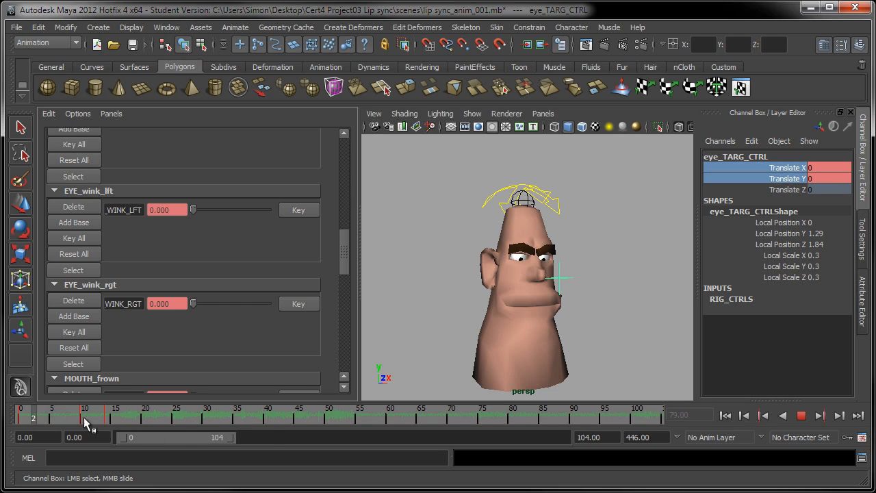
left_click(560, 228)
key("w")
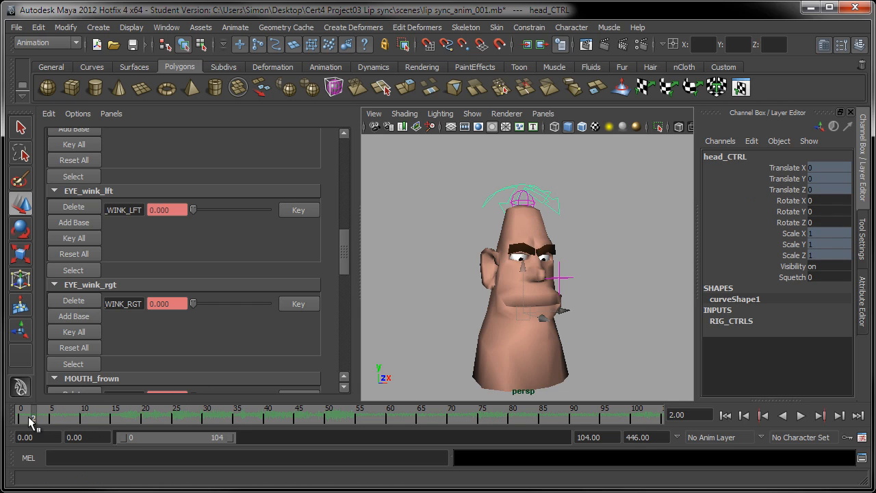
left_click_drag(34, 415, 21, 415)
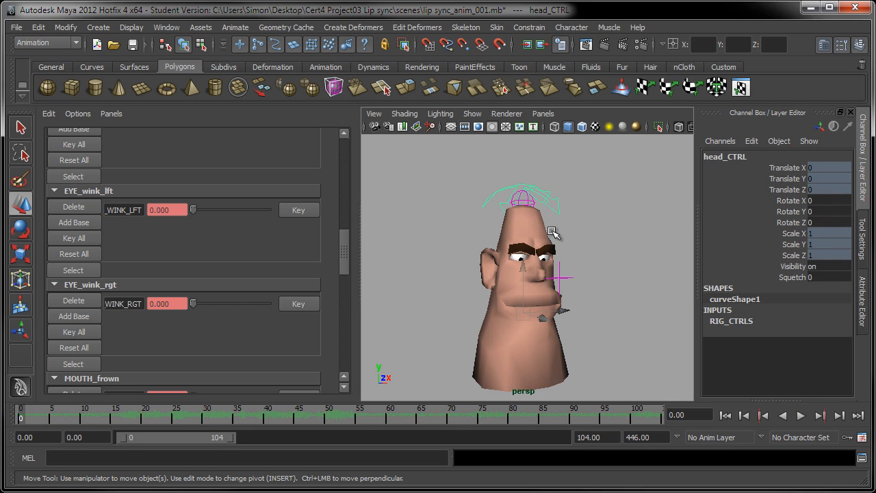
left_click(21, 231)
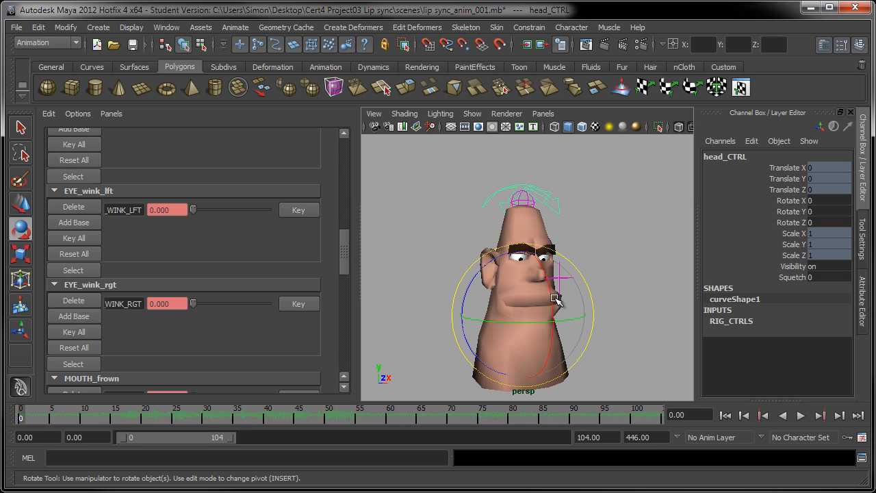
left_click_drag(553, 296, 556, 326)
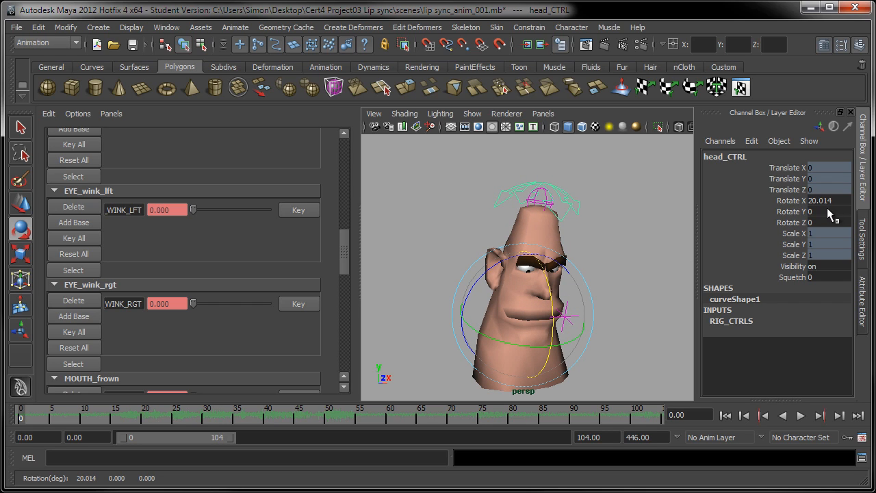
Step: Key the Rotate X, Y and Z channels of head_CTRL at frame 0
left_click(800, 201)
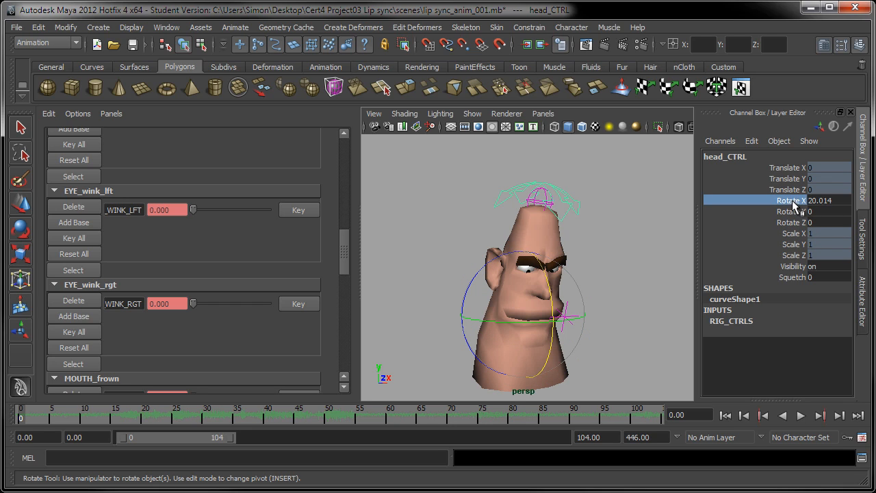
left_click_drag(798, 202, 800, 222)
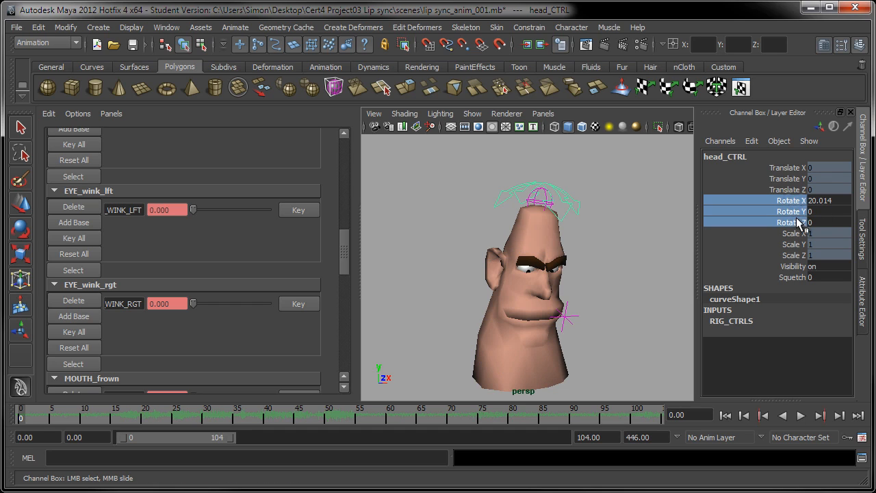
right_click(798, 207)
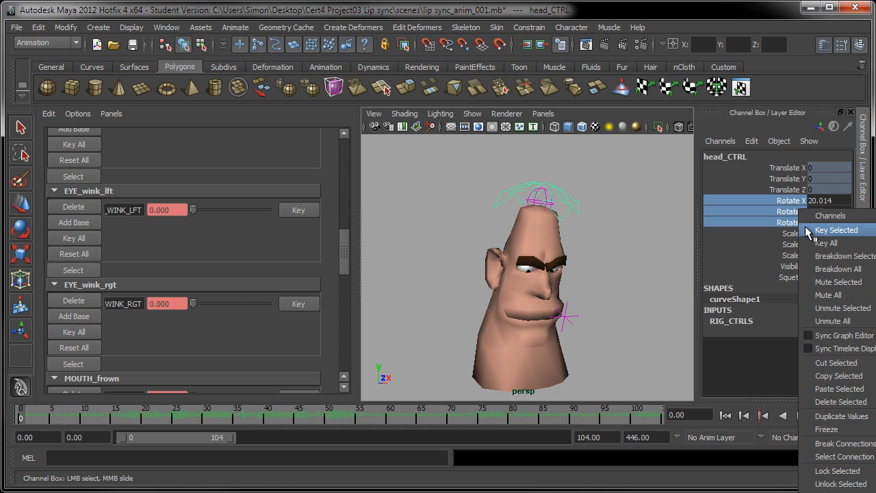
left_click(812, 230)
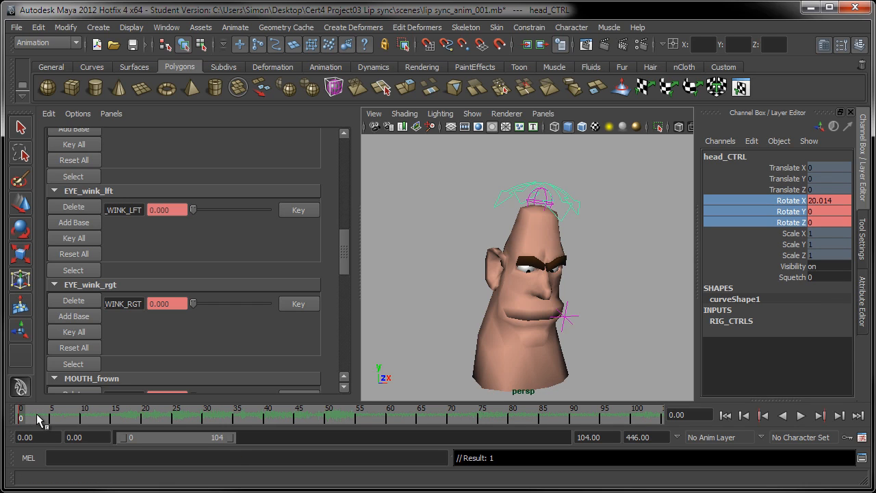
Step: Hold the lowered head pose by keying the Rotate X, Y and Z channels of head_CTRL at frame 11
key("alt+v")
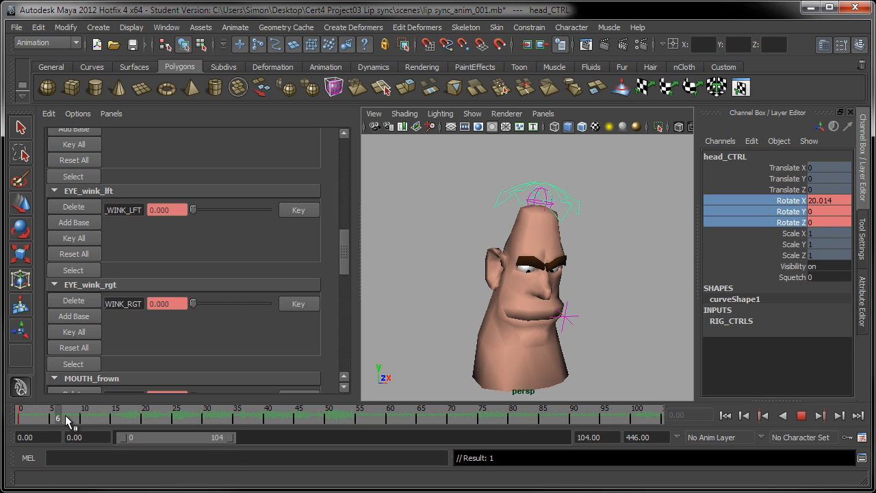
left_click_drag(77, 417, 84, 418)
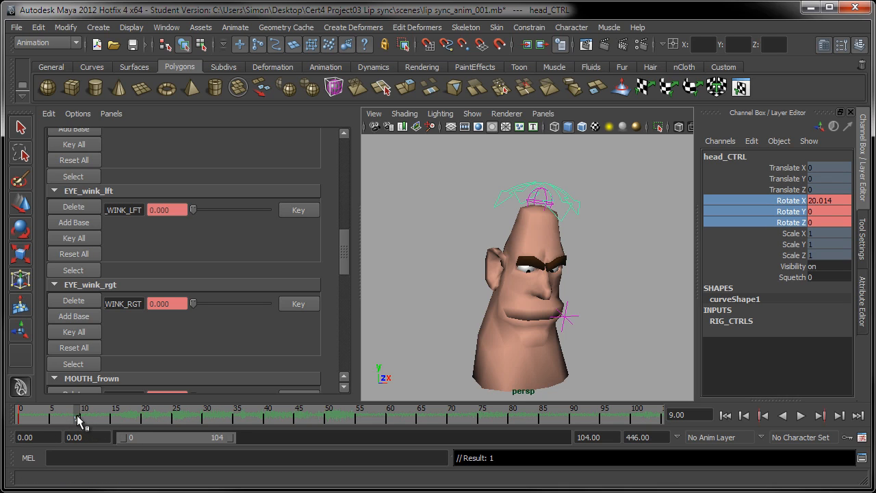
key("alt+v")
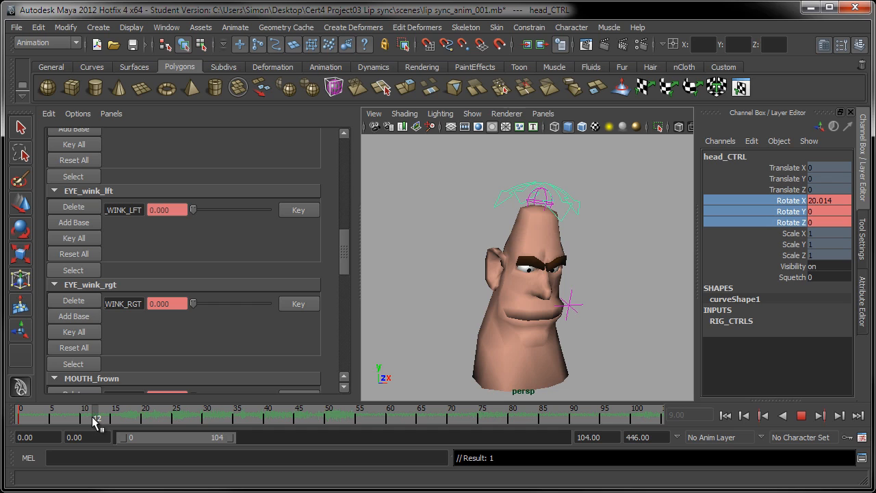
left_click_drag(93, 417, 94, 426)
left_click(90, 414)
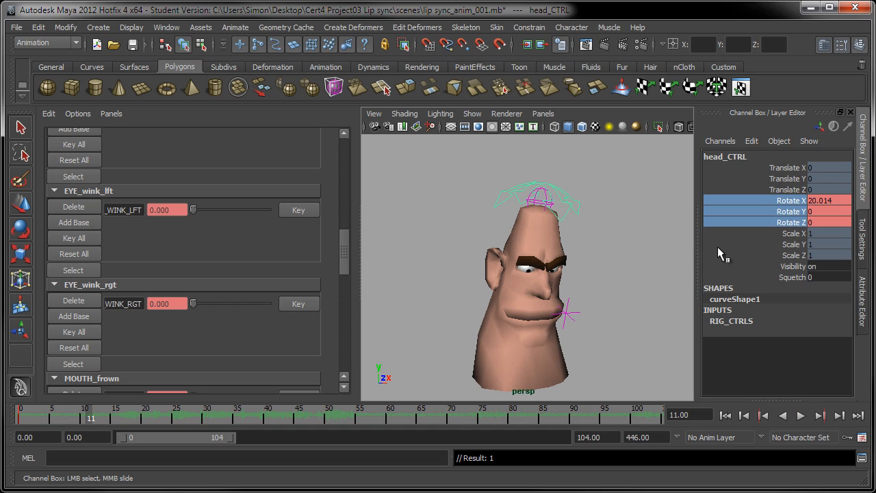
right_click(784, 212)
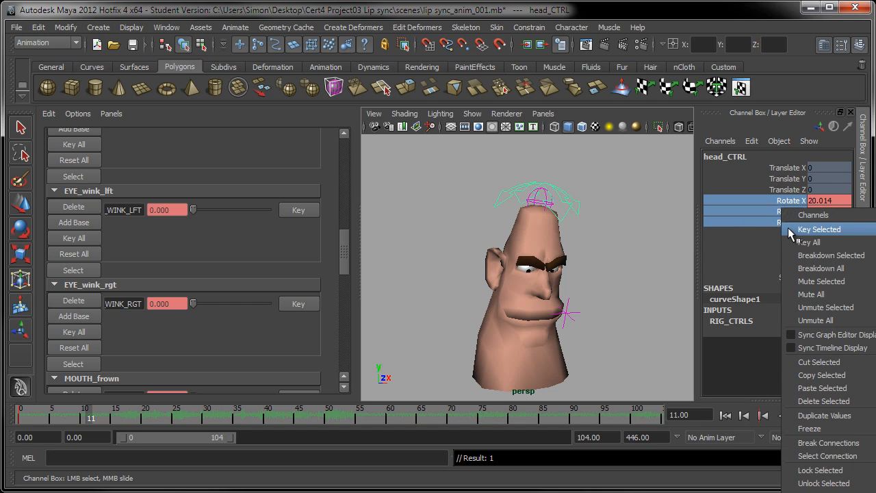
left_click(780, 228)
Step: Raise the head at frame 14 by setting Rotate X to 0 and keying all three rotation channels of head_CTRL
left_click_drag(90, 415, 110, 416)
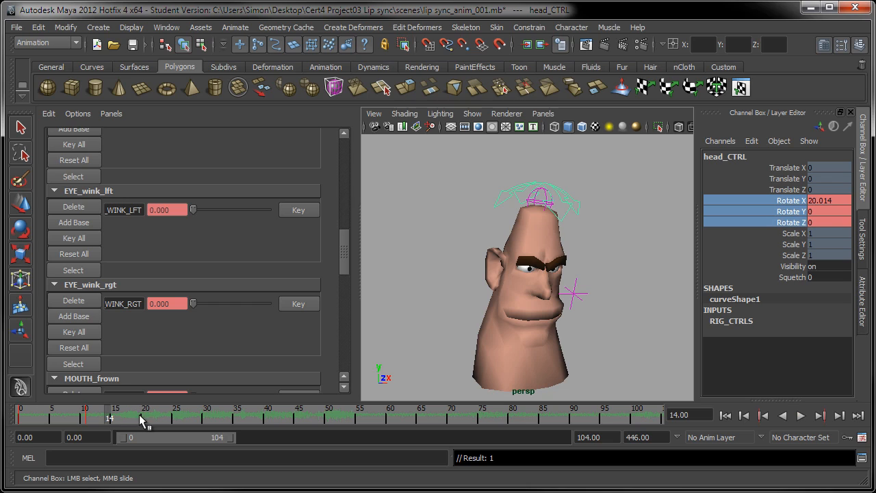
left_click(821, 199)
type("0")
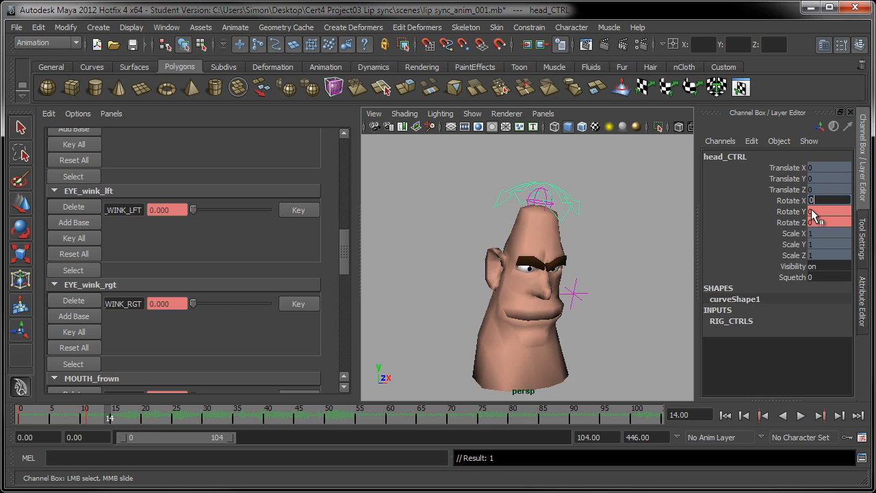
key("Return")
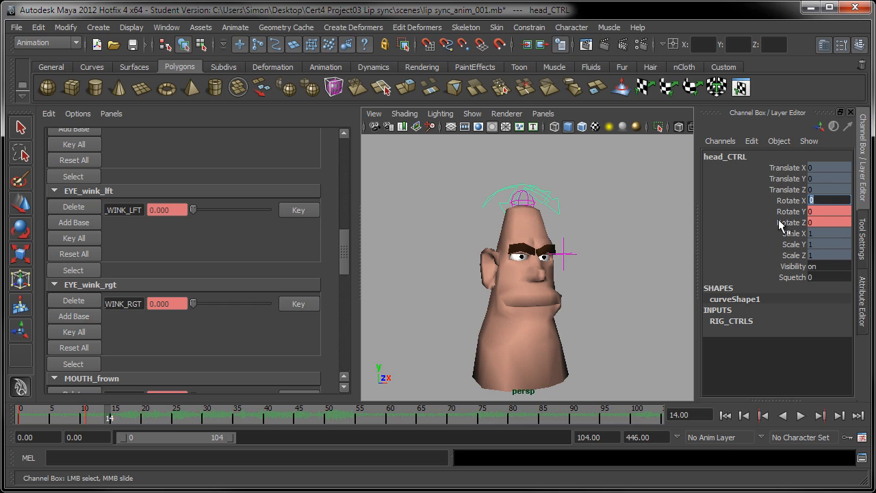
left_click_drag(788, 203, 798, 220)
right_click(799, 221)
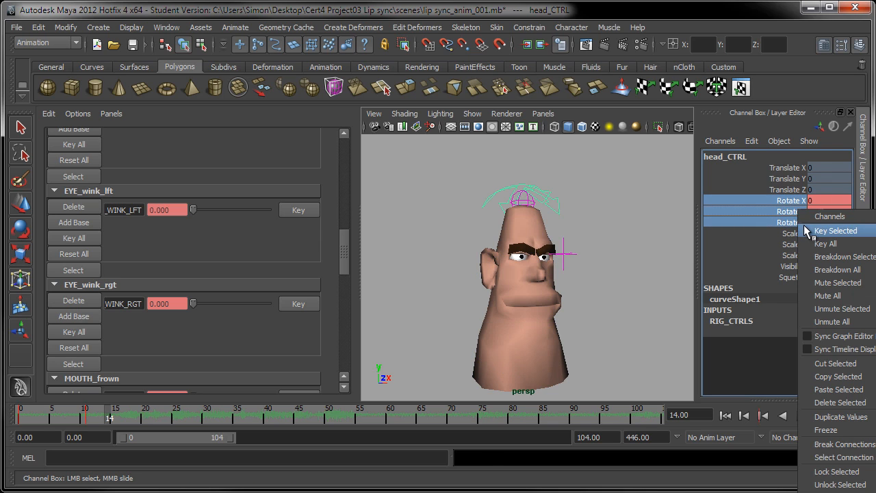
left_click(814, 224)
Step: Scrub through the head lift between frames 0 and 14, and play the animation from frame 0 to review it
left_click(21, 414)
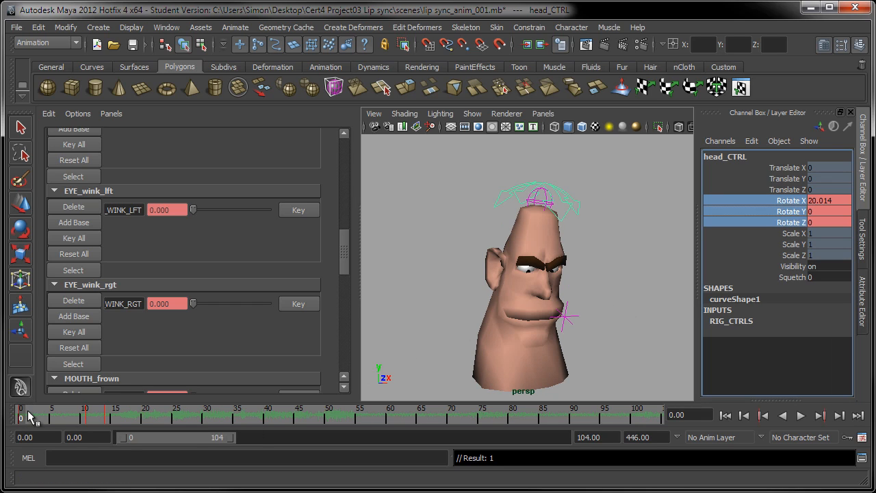
left_click_drag(29, 416, 108, 420)
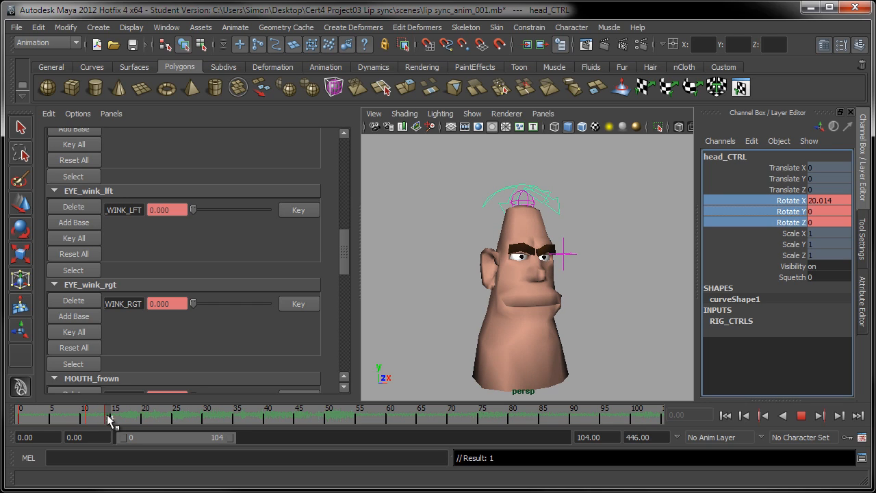
left_click_drag(108, 419, 24, 425)
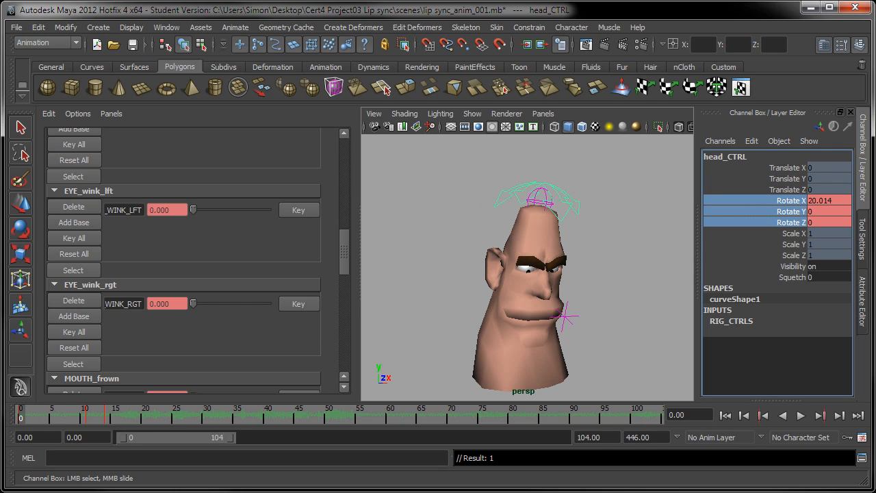
left_click(802, 416)
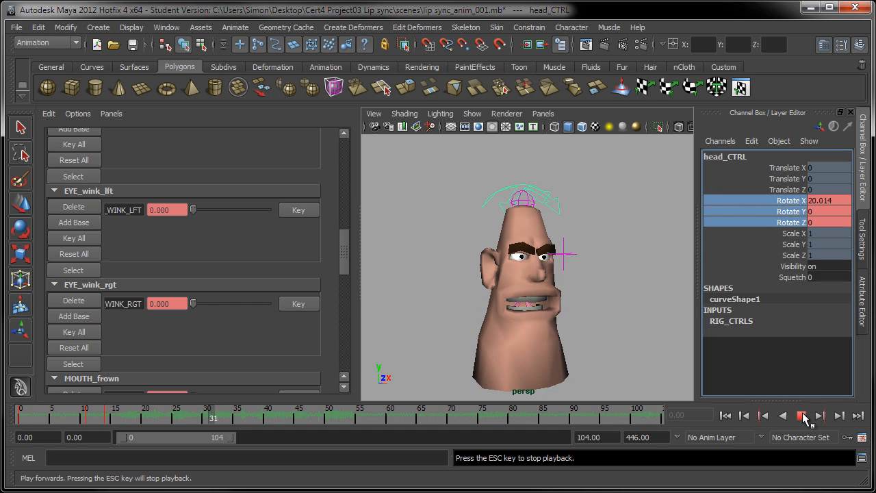
left_click(803, 416)
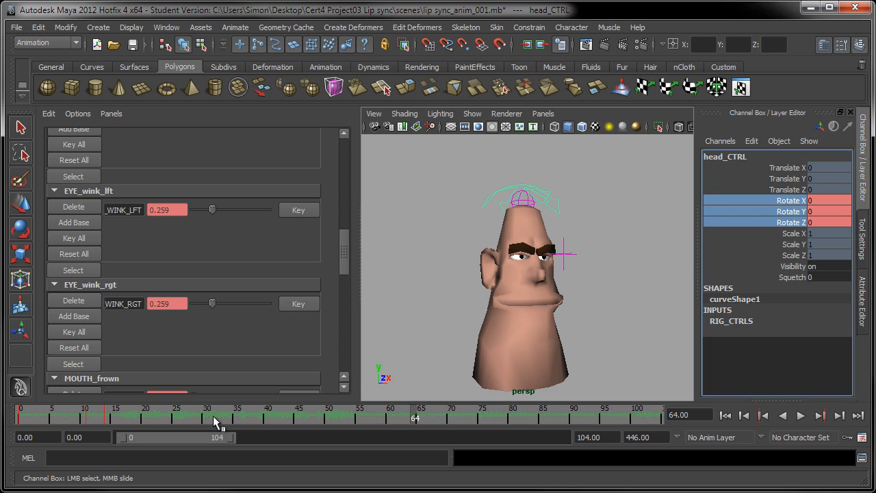
Step: Replay the opening frames to recheck the head lift, return to frame 0 and deselect the head control
left_click(22, 414)
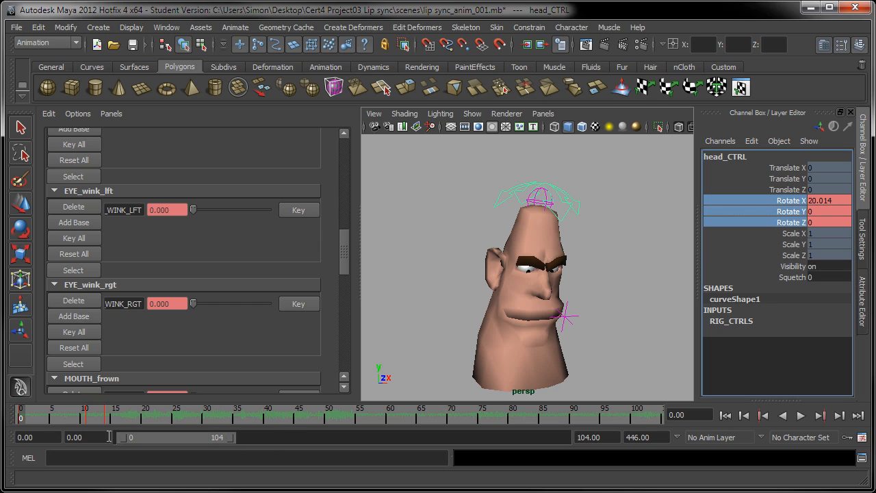
key("alt+v")
mouse_move(96, 421)
left_mouse_down()
mouse_move(106, 421)
mouse_move(17, 417)
left_mouse_up()
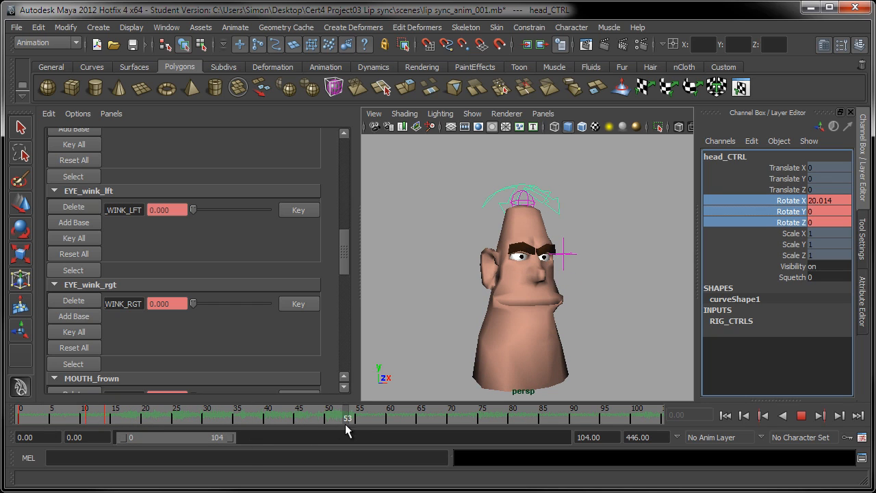
key("Escape")
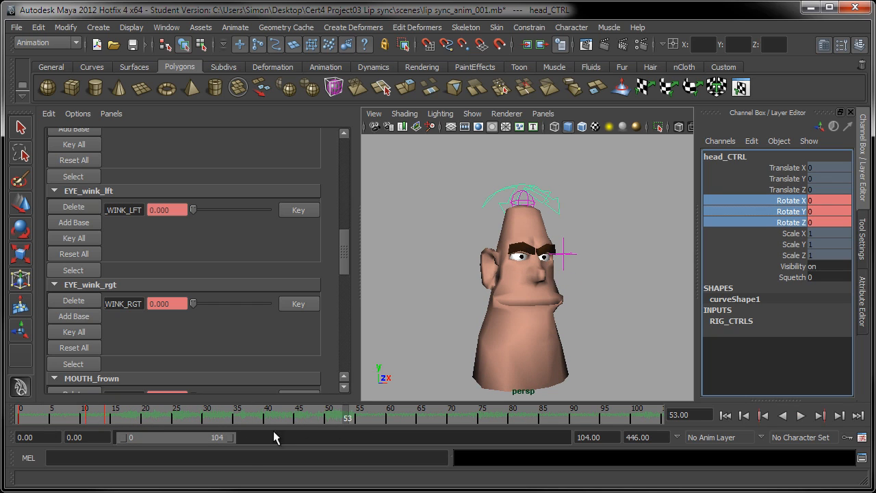
left_click(725, 415)
key("e")
left_click(626, 364)
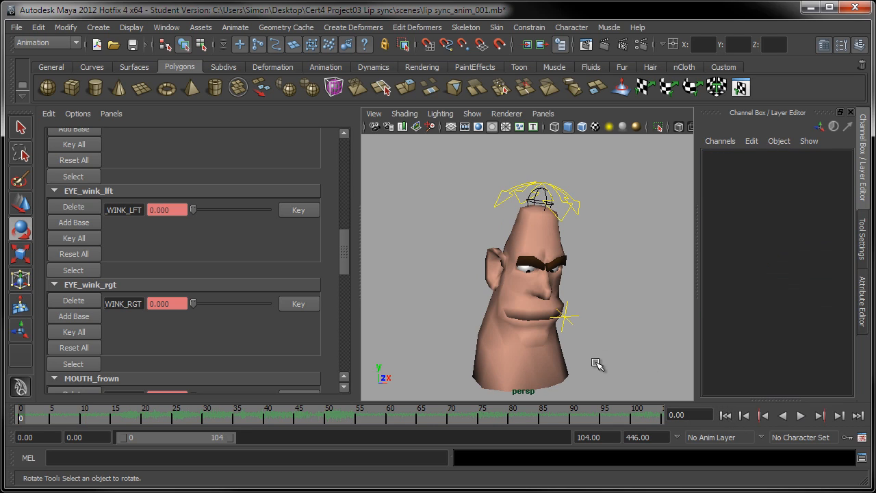